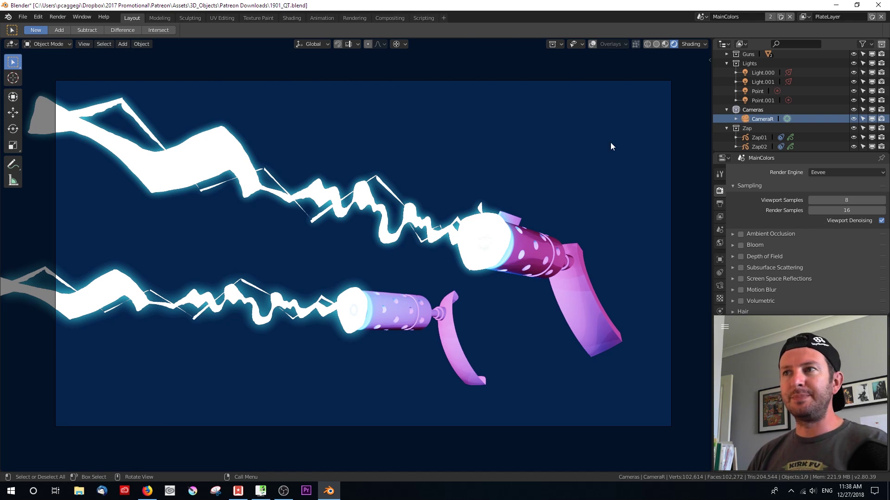
# Tilt and turn the camera about global Y and X, cancelling a final Y rotation.
pyautogui.press('r')
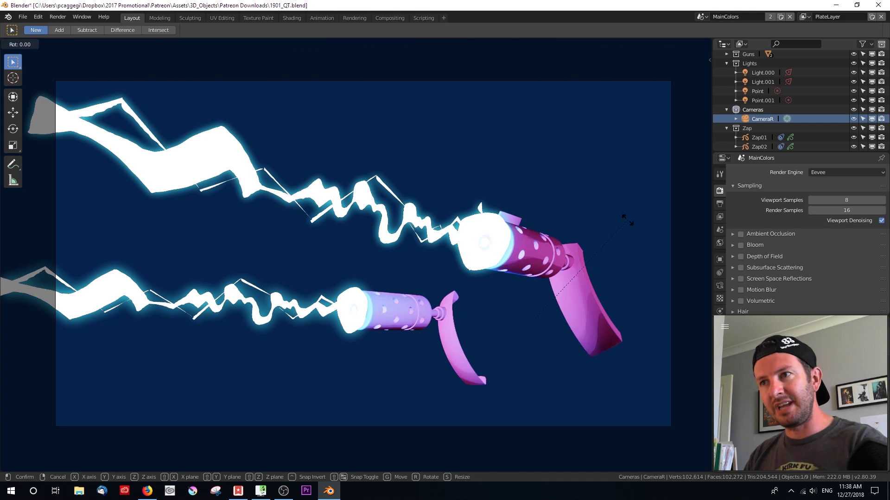
pyautogui.press('y')
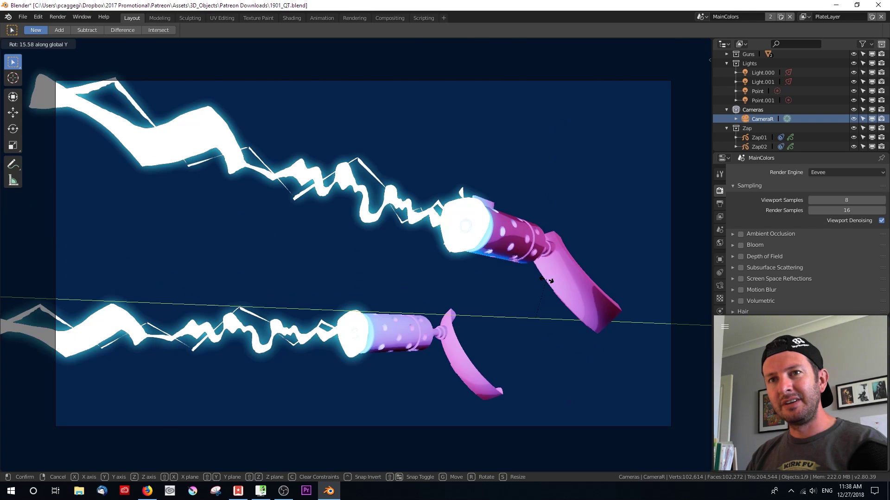
pyautogui.click(519, 295)
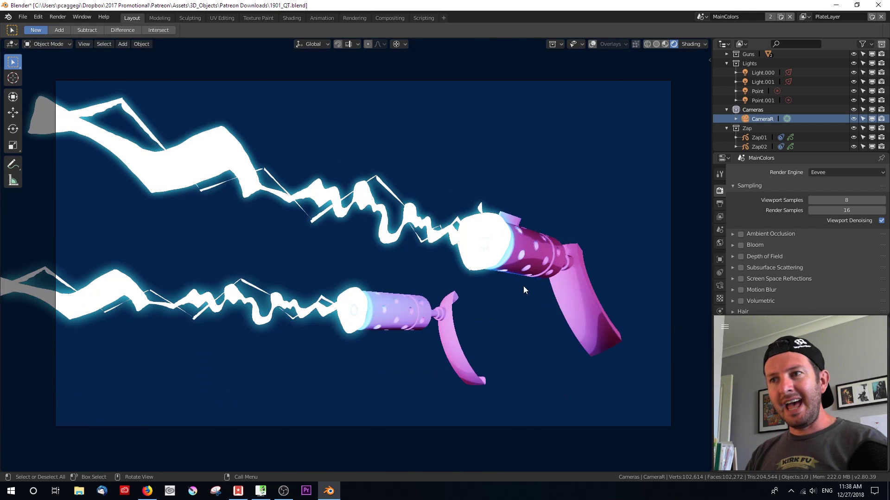
pyautogui.press('r')
pyautogui.press('z')
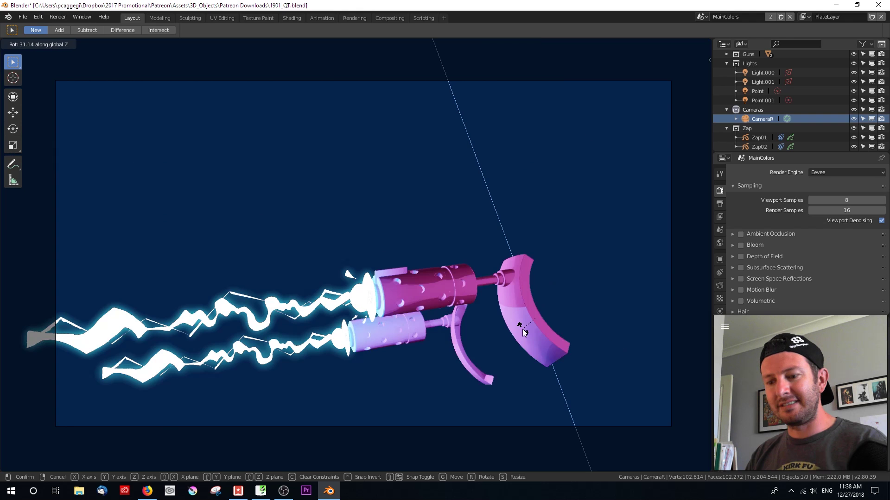
pyautogui.press('x')
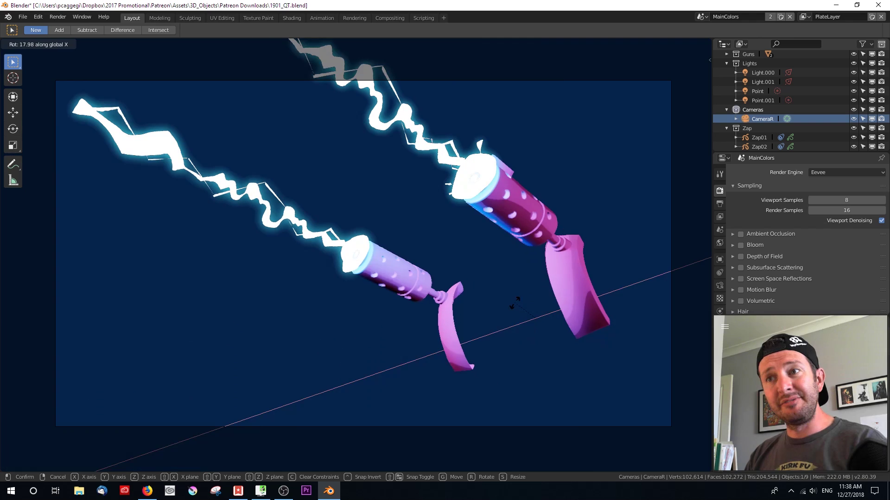
pyautogui.click(508, 319)
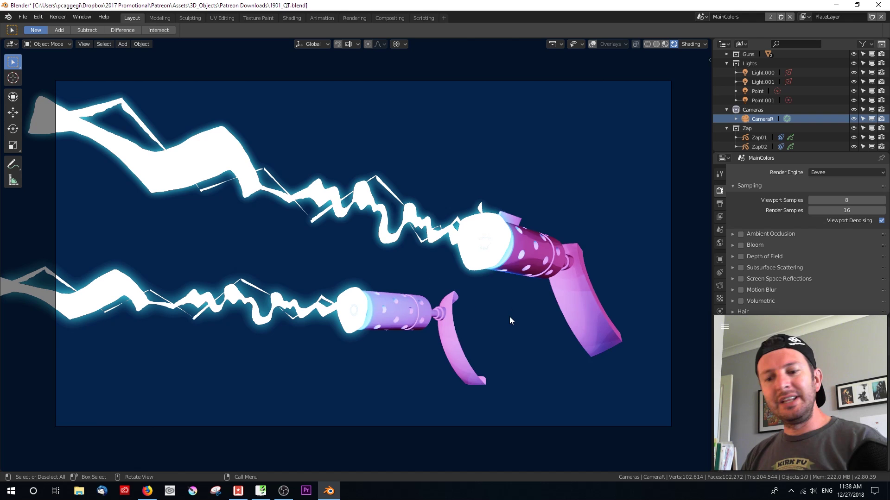
pyautogui.press('r')
pyautogui.press('y')
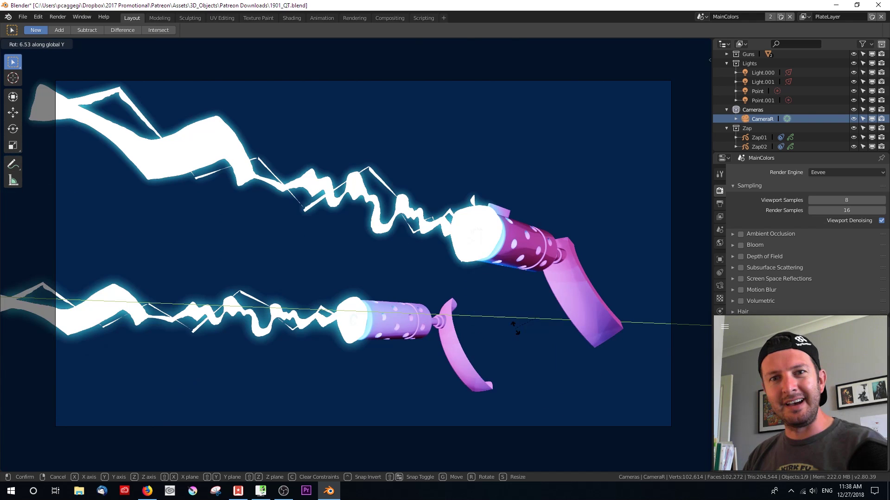
pyautogui.rightClick(516, 328)
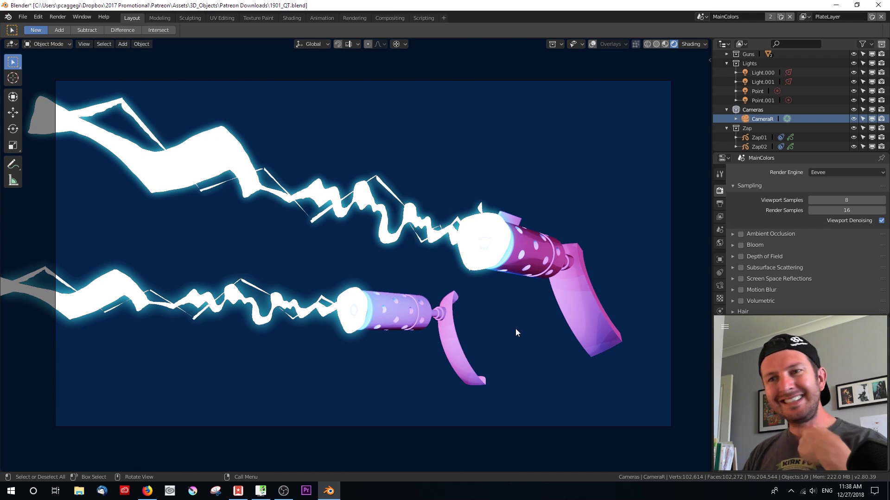
# Switch to Solid shading and hide the Lights, Cameras and Zap collections.
pyautogui.press('z')
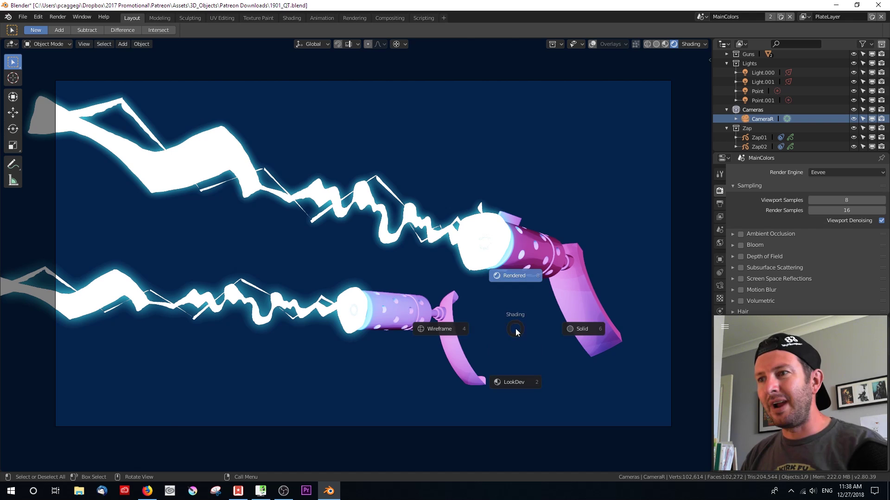
pyautogui.click(574, 327)
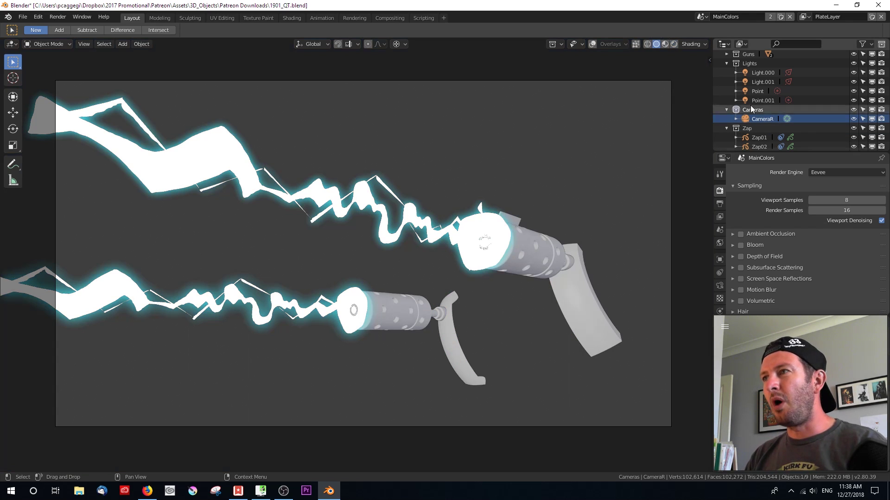
pyautogui.click(726, 63)
pyautogui.moveTo(853, 74); pyautogui.dragTo(853, 102)
pyautogui.click(745, 65)
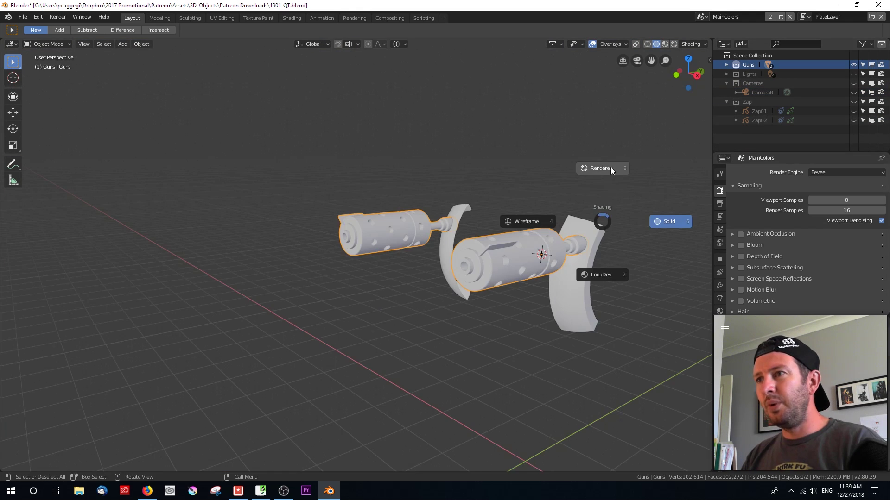
# Switch to Rendered shading, re-show Light.000 and Light.001, and split the viewport in two.
pyautogui.click(611, 167)
pyautogui.click(720, 311)
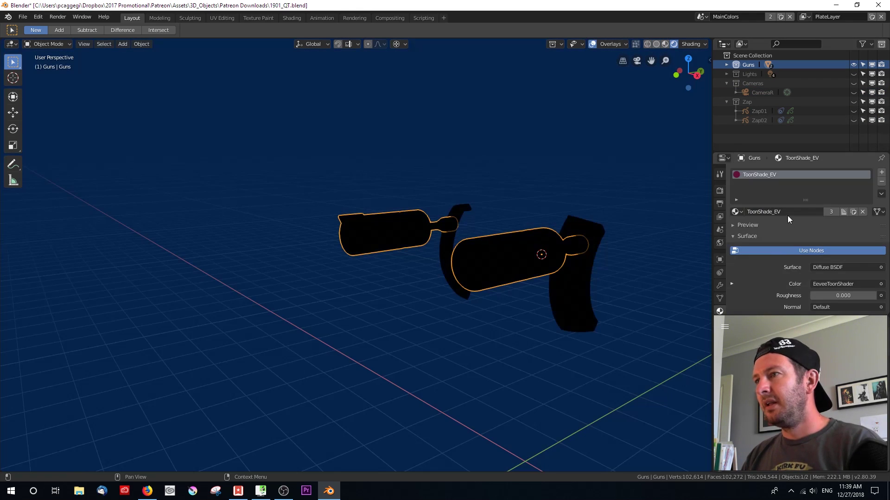
pyautogui.click(727, 73)
pyautogui.click(854, 83)
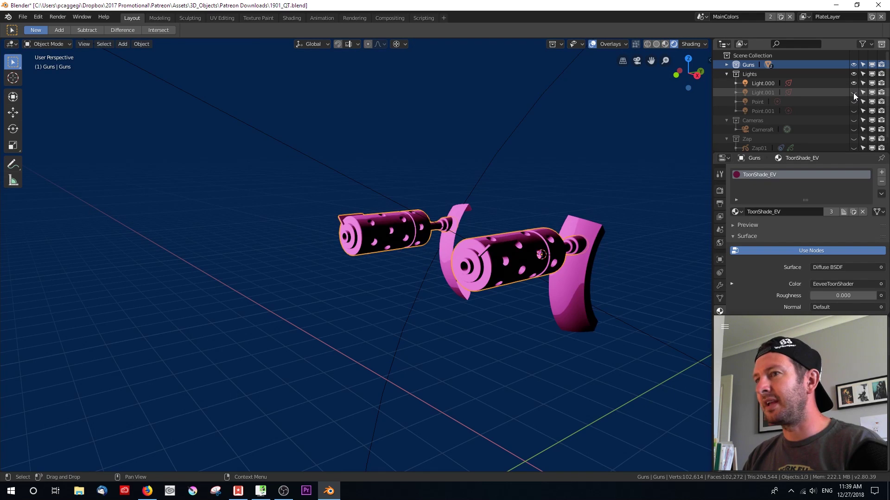
pyautogui.click(853, 92)
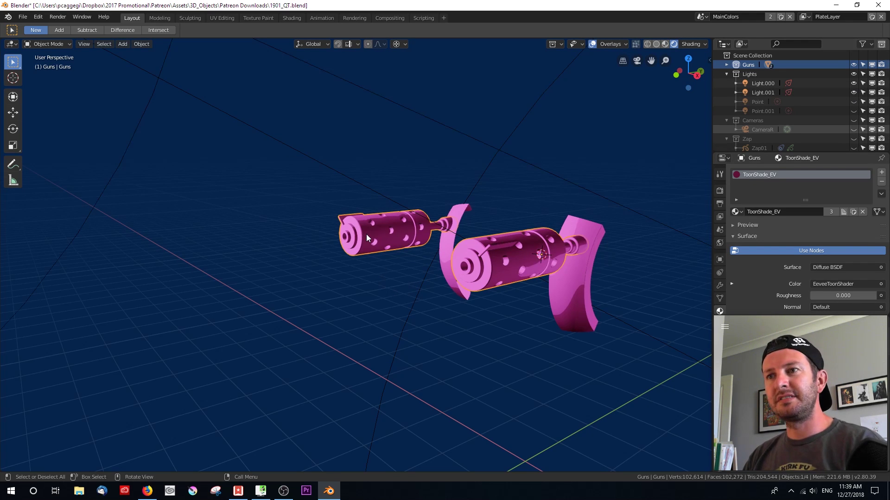
pyautogui.moveTo(7, 47); pyautogui.dragTo(316, 49)
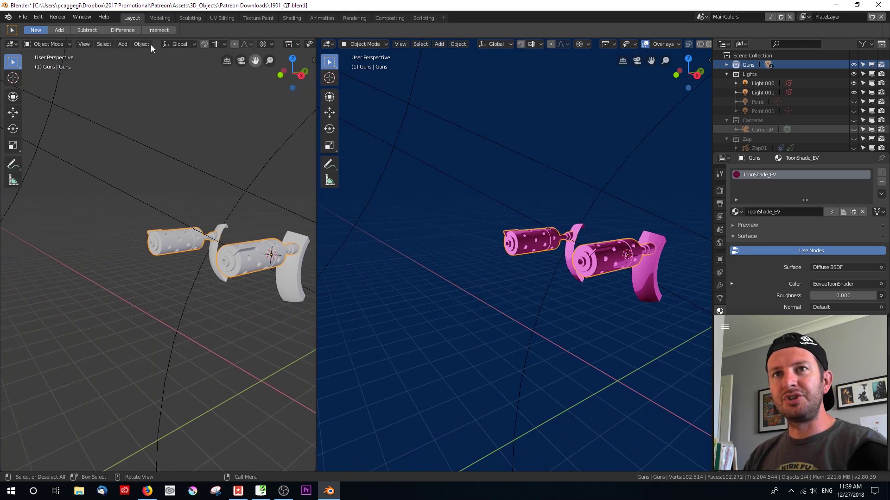
# Make the left area a Shader Editor without sidebar, nudge EeveeToonShader up, and narrow the area.
pyautogui.click(11, 44)
pyautogui.click(34, 107)
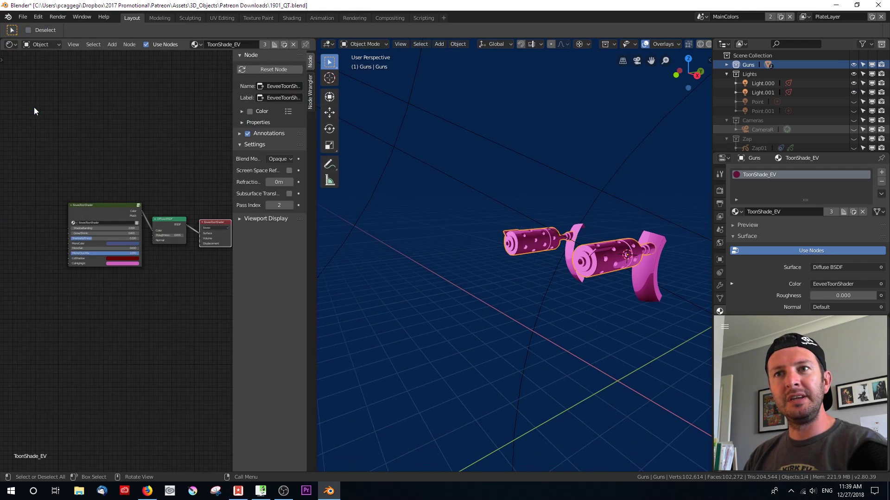
pyautogui.press('n')
pyautogui.scroll(2, 232, 229)
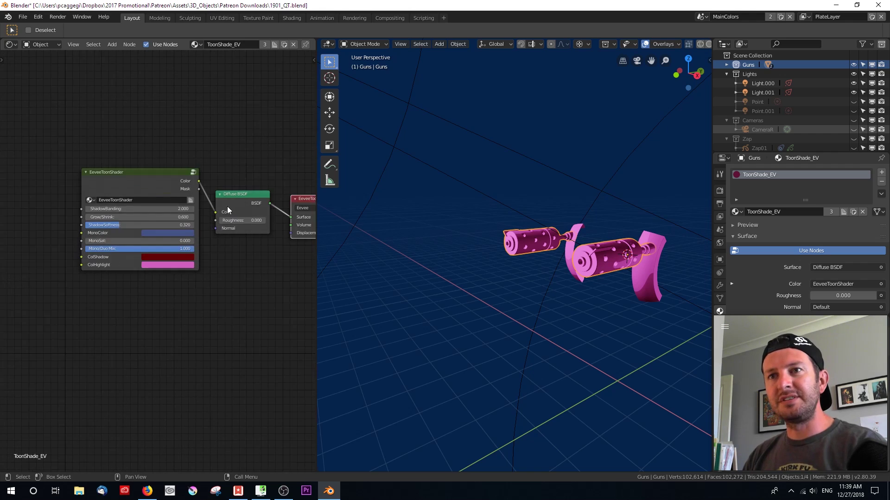
pyautogui.scroll(3, 227, 185)
pyautogui.moveTo(73, 188); pyautogui.dragTo(87, 179)
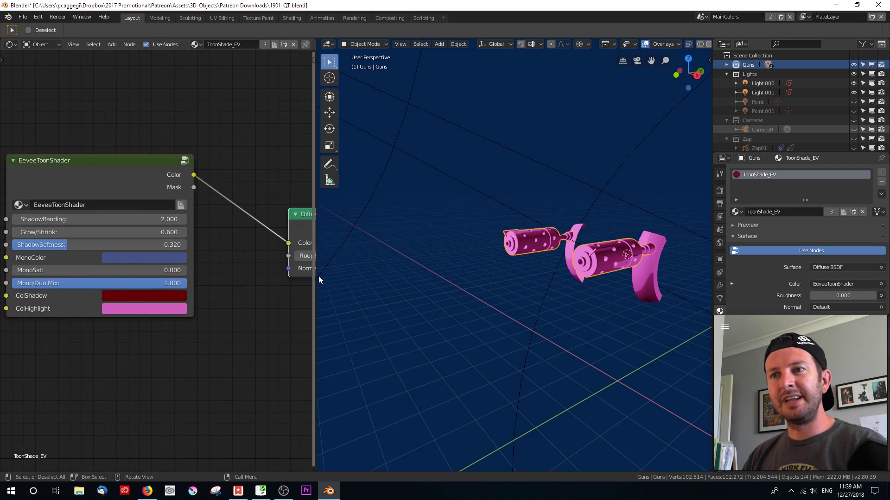
pyautogui.moveTo(317, 287); pyautogui.dragTo(268, 288)
# Bring the Diffuse BSDF node into view and place it just left of the Material Output.
pyautogui.scroll(1, 65, 295)
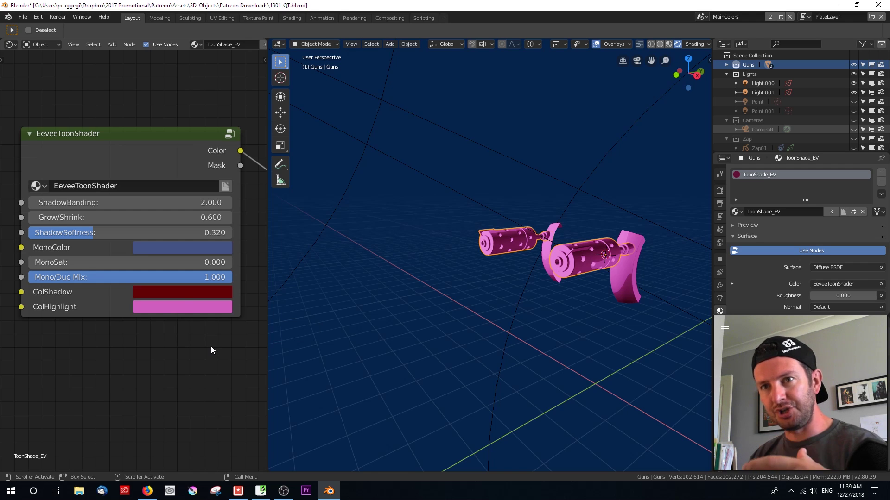
pyautogui.scroll(-2, 201, 337)
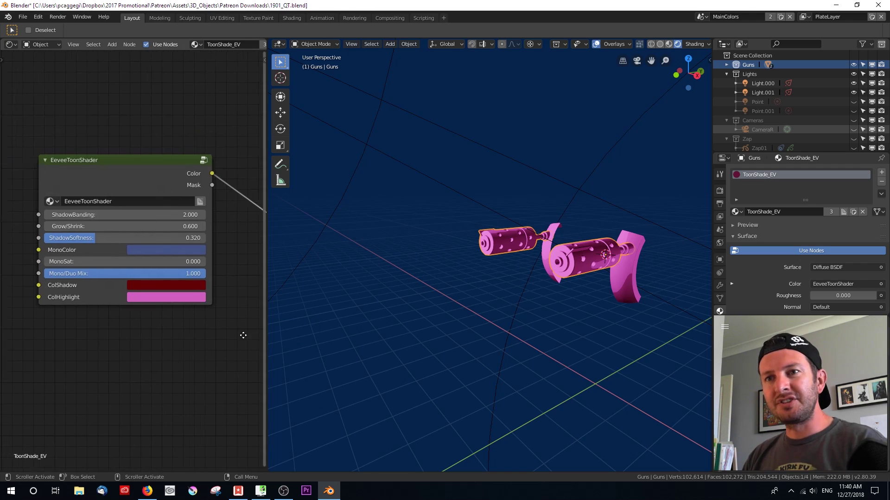
pyautogui.moveTo(251, 334); pyautogui.dragTo(153, 334, button='middle')
pyautogui.scroll(-1, 152, 335)
pyautogui.press('g')
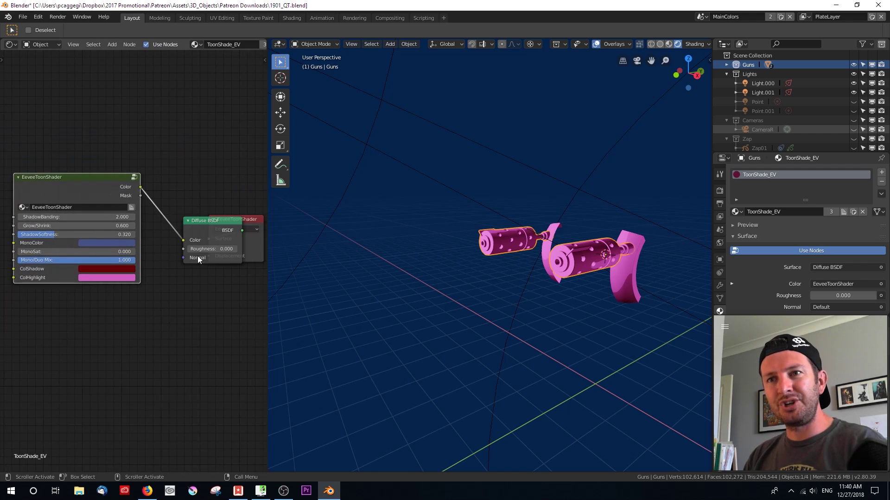
pyautogui.click(184, 214)
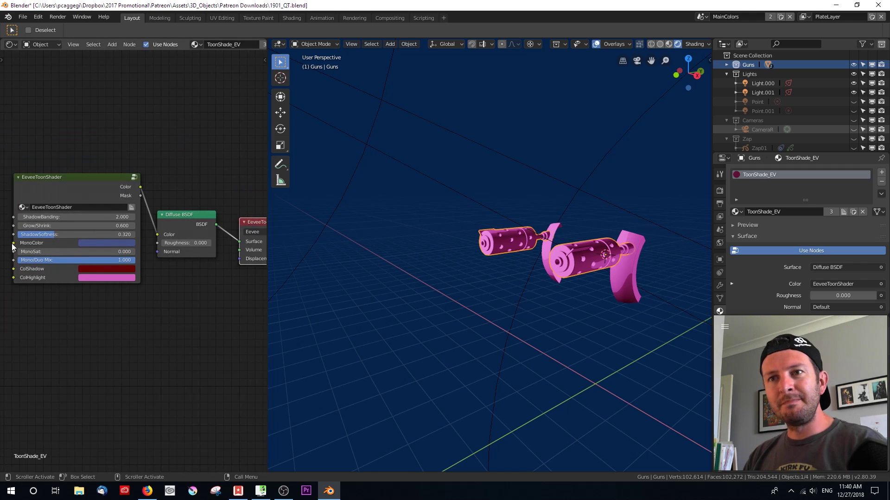
pyautogui.moveTo(171, 298); pyautogui.dragTo(163, 310, button='middle')
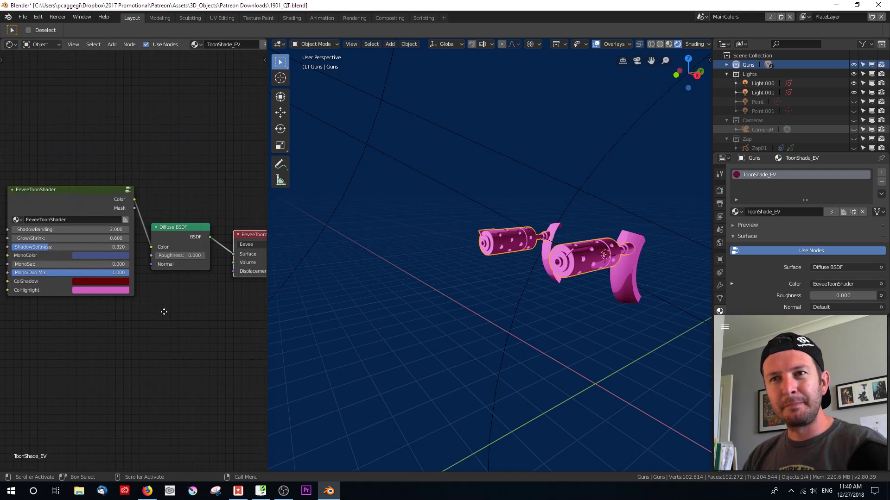
pyautogui.press('g')
pyautogui.click(176, 233)
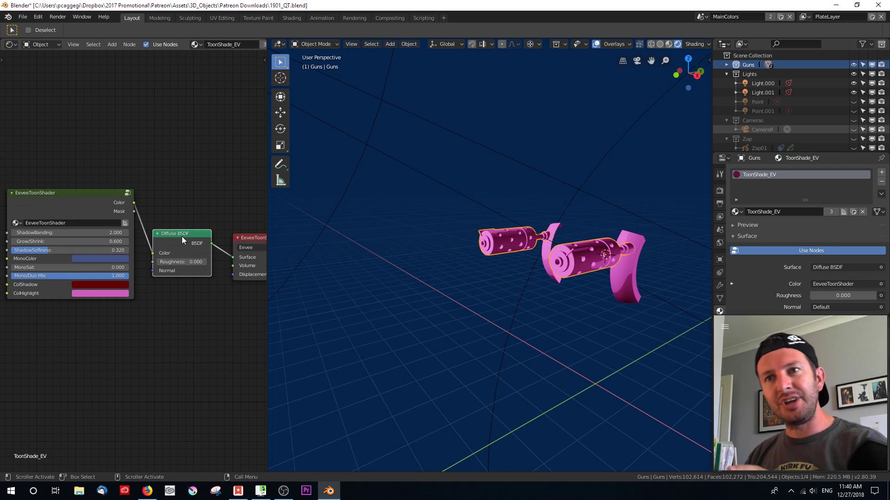
# Enter the EeveeToonShader group and look over its nodes up to the Group Input.
pyautogui.click(95, 201)
pyautogui.press('Tab')
pyautogui.scroll(-5, 101, 258)
pyautogui.keyDown('ctrl'); pyautogui.scroll(4, 105, 256); pyautogui.keyUp('ctrl')
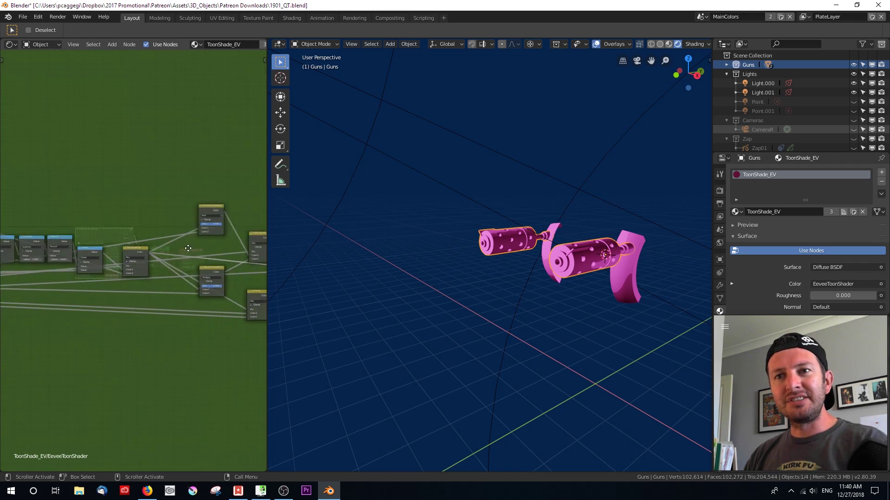
pyautogui.moveTo(79, 262); pyautogui.dragTo(154, 266, button='middle')
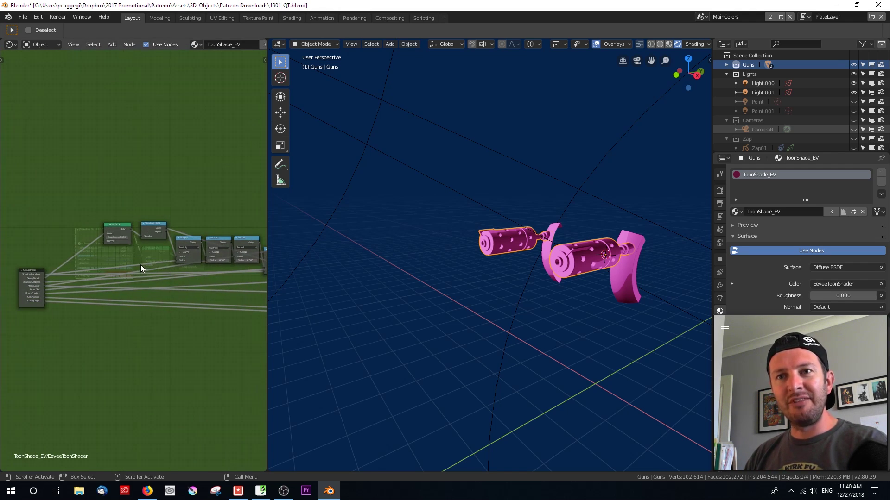
# Exit the group, recentre the node view, and select the Point light to show its settings.
pyautogui.press('Tab')
pyautogui.scroll(5, 104, 288)
pyautogui.moveTo(157, 311); pyautogui.dragTo(210, 339, button='middle')
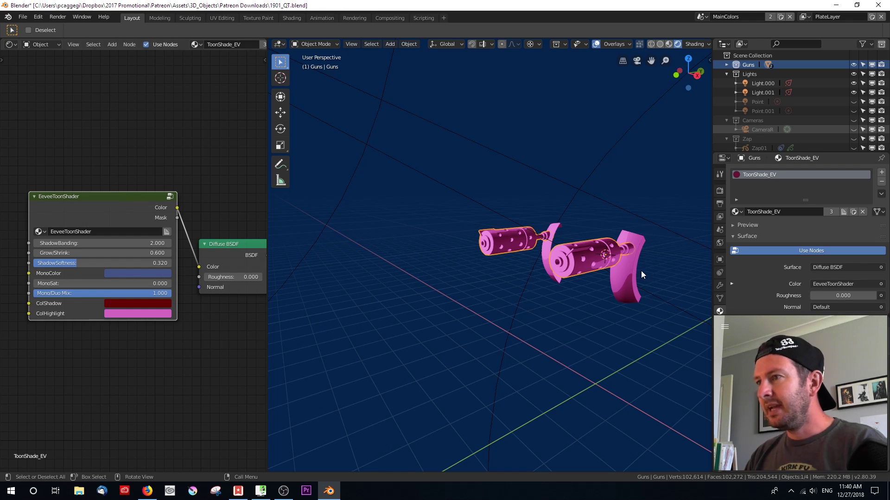
pyautogui.click(758, 102)
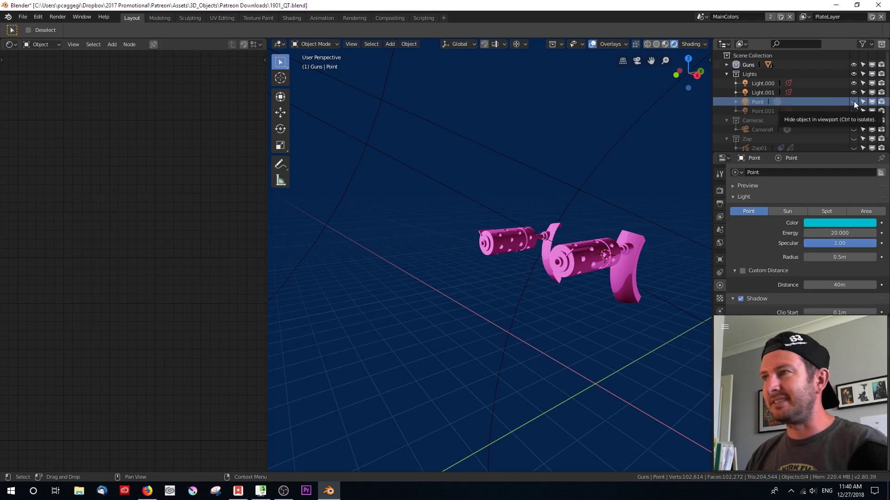
# Unhide Point and Point.001 and change the Point light's colour from cyan to bright green.
pyautogui.moveTo(854, 101); pyautogui.dragTo(852, 110)
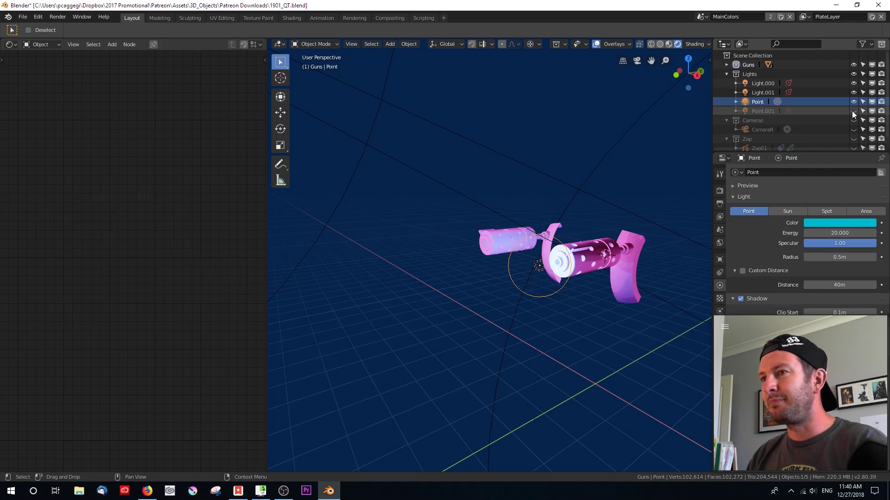
pyautogui.scroll(-2, 744, 249)
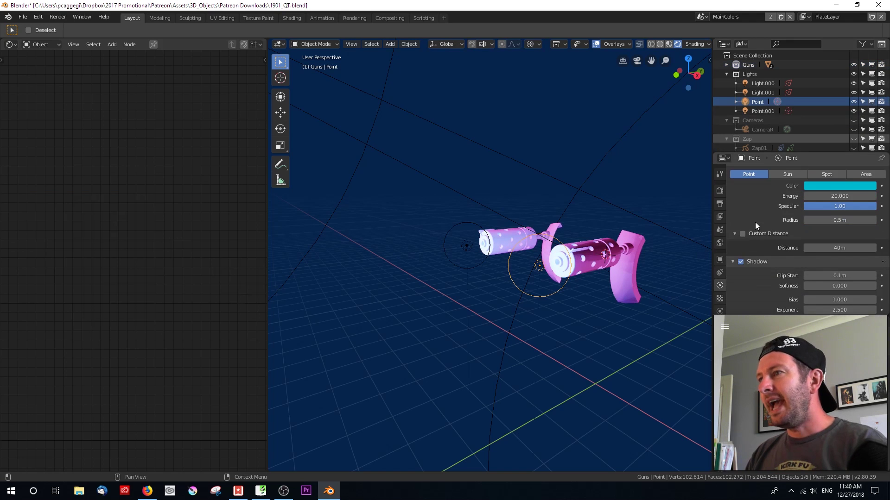
pyautogui.scroll(2, 463, 243)
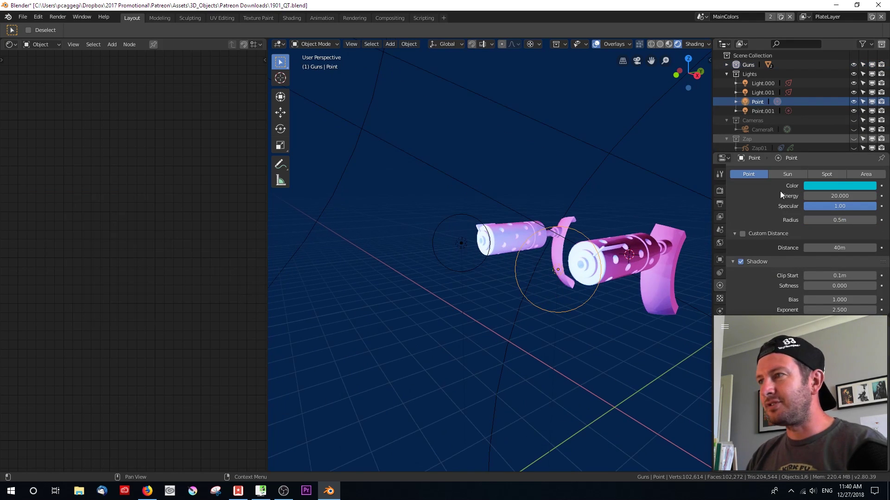
pyautogui.click(818, 186)
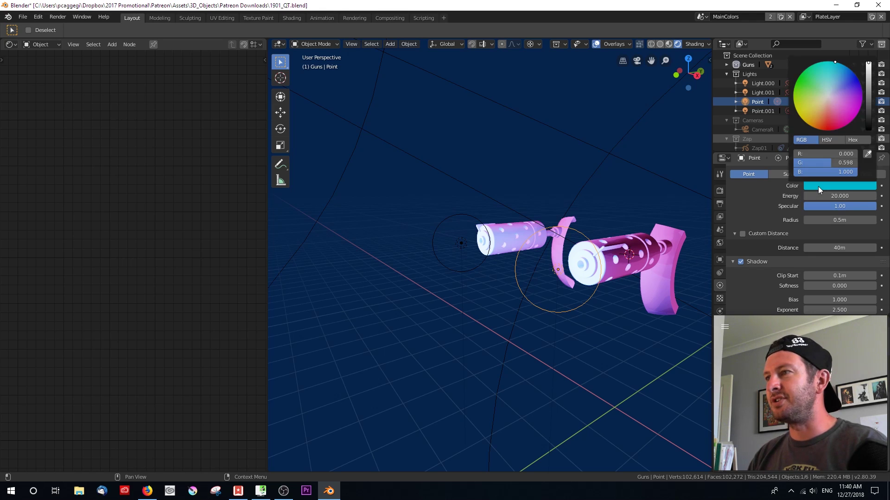
pyautogui.moveTo(841, 101); pyautogui.dragTo(799, 81)
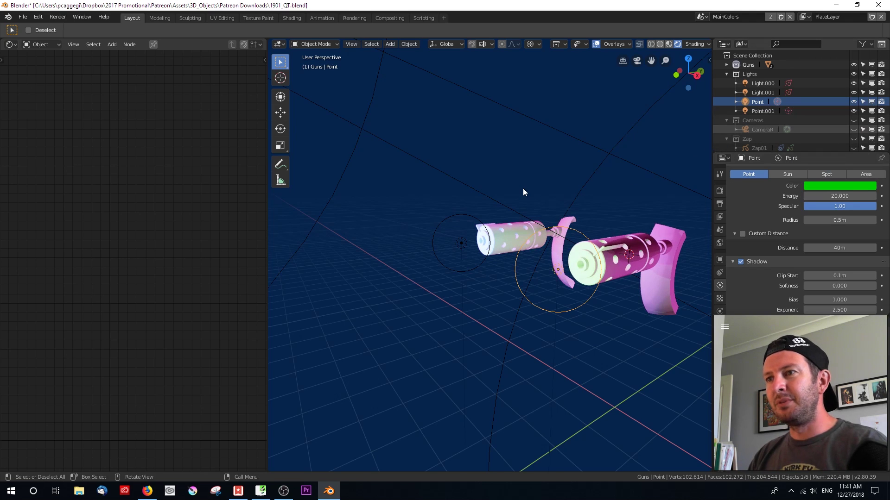
pyautogui.moveTo(523, 188); pyautogui.dragTo(502, 205, button='middle')
pyautogui.click(839, 185)
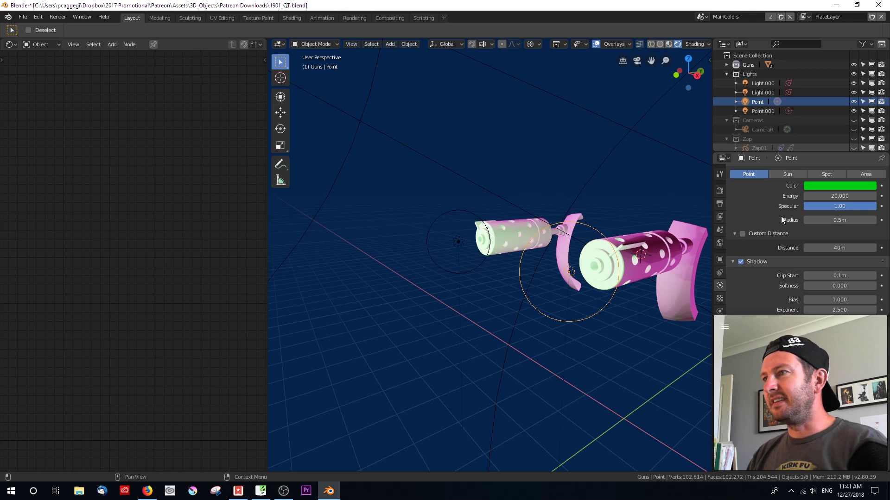
# Try a Point light energy of 50, then set it back to 20.
pyautogui.click(827, 196)
pyautogui.click(828, 195)
pyautogui.write('50')
pyautogui.press('Return')
pyautogui.click(828, 195)
pyautogui.write('20')
pyautogui.press('Return')
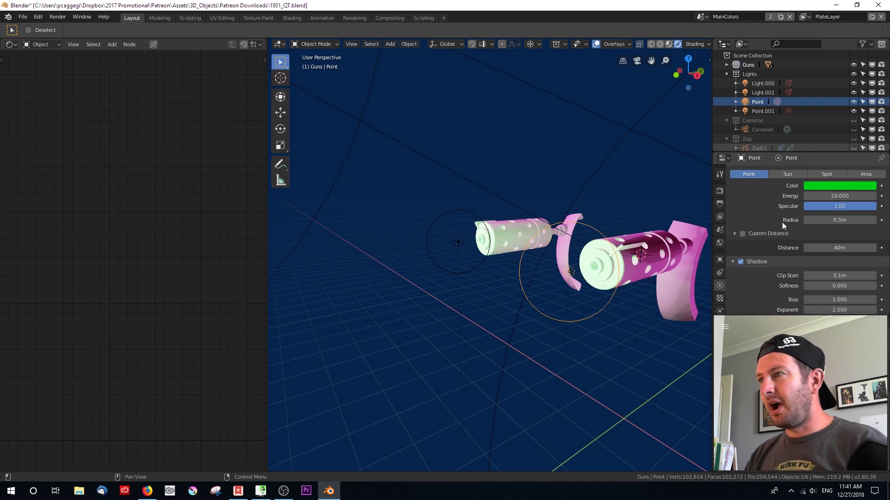
# Try a light radius of 1 m, then return it to 0.5 m.
pyautogui.scroll(-1, 760, 216)
pyautogui.click(829, 201)
pyautogui.write('1')
pyautogui.press('Return')
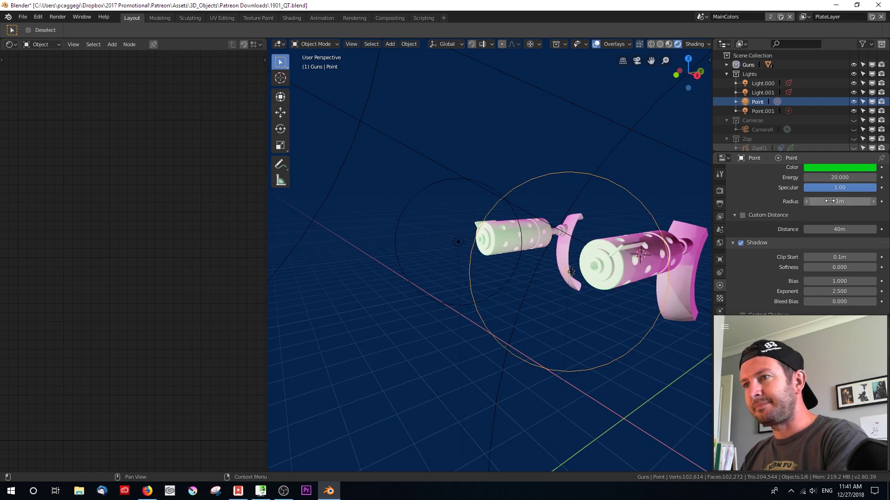
pyautogui.click(830, 201)
pyautogui.write('0.5')
pyautogui.press('Return')
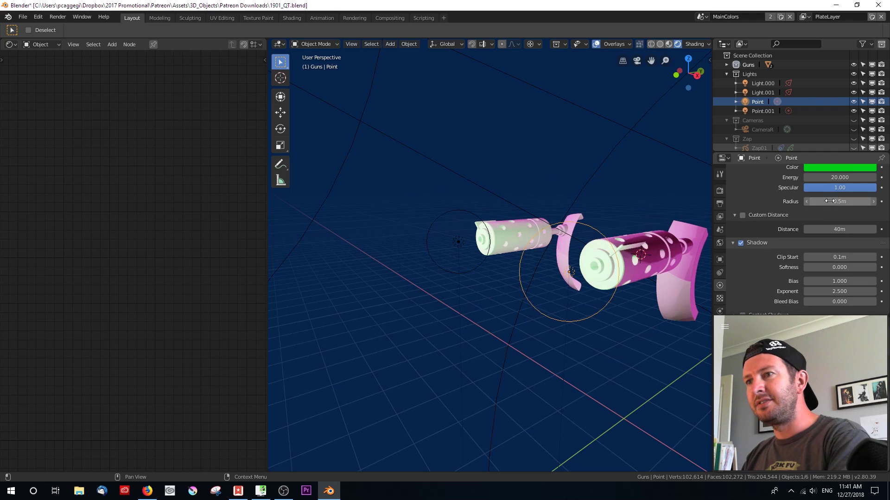
# Inspect the gun, then reselect the Point light and change its colour to blue.
pyautogui.click(644, 262)
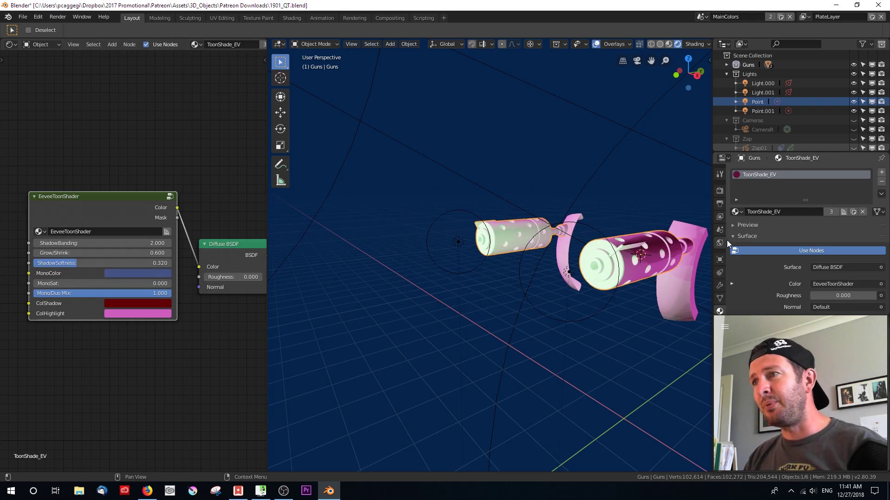
pyautogui.click(601, 237)
pyautogui.click(821, 223)
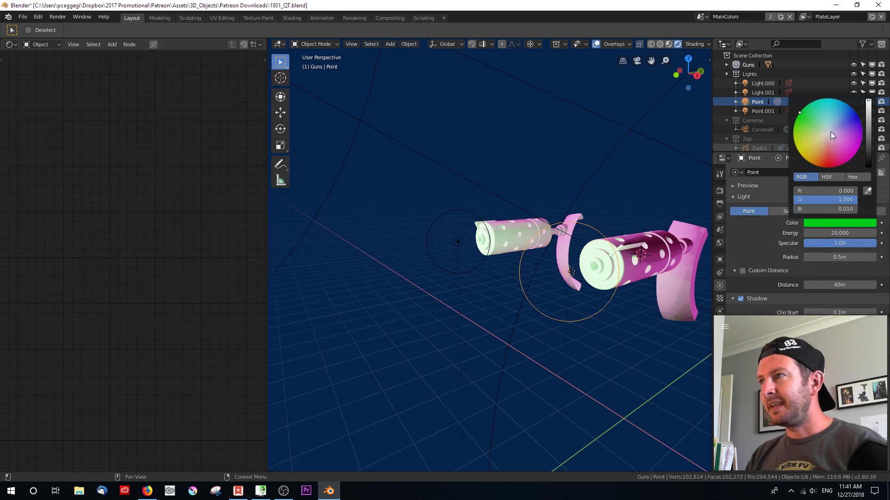
pyautogui.moveTo(831, 134); pyautogui.dragTo(841, 101)
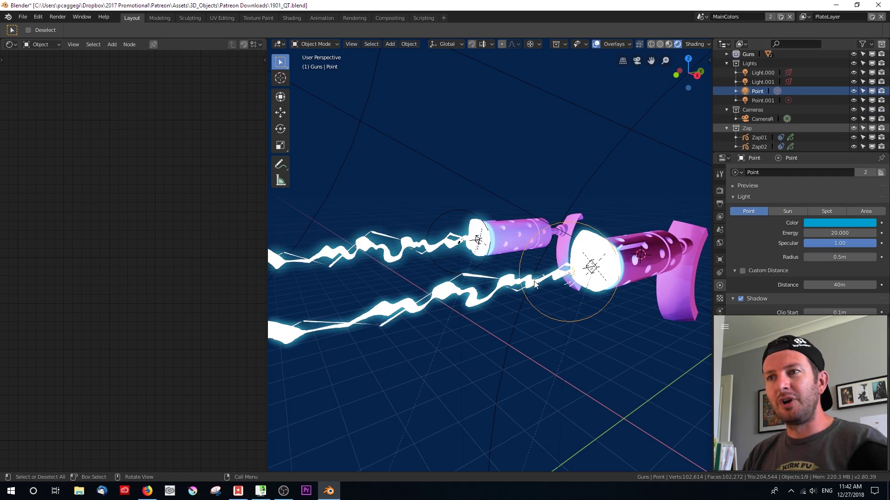
# Hide the Zap02 bolt, hide the gun and lights, and select Zap01.
pyautogui.click(478, 241)
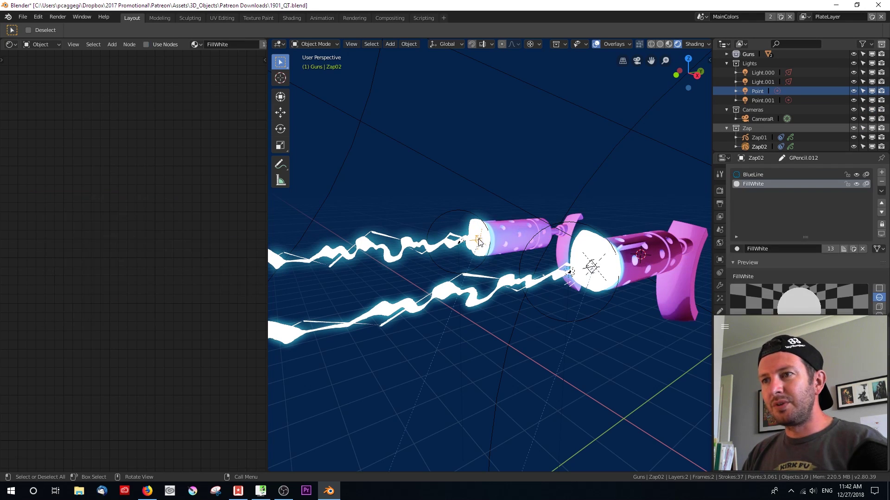
pyautogui.press('h')
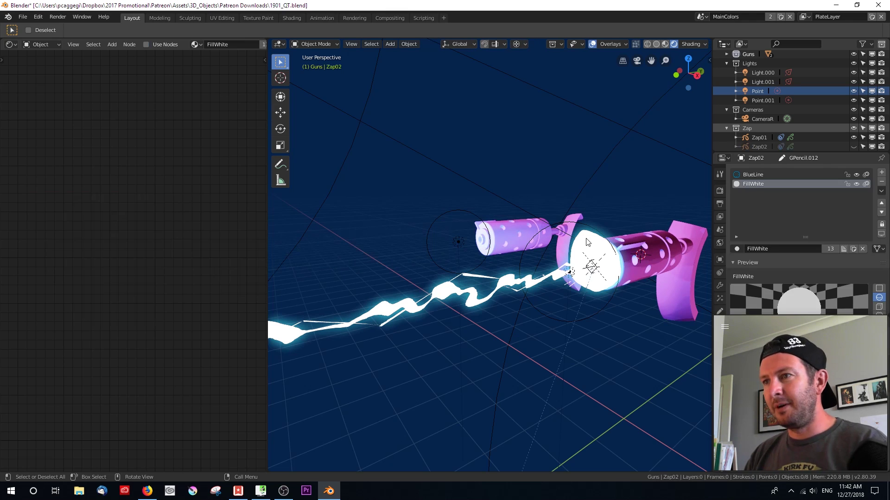
pyautogui.hotkey('shift', 'h')
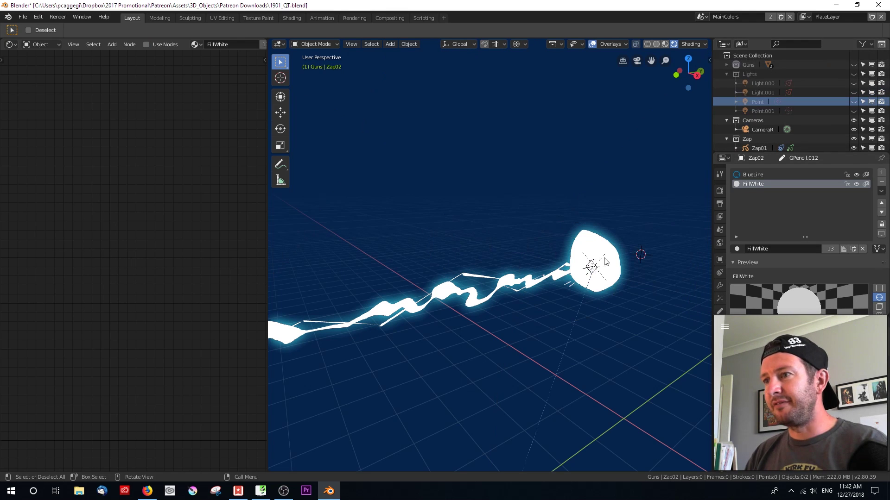
pyautogui.click(598, 271)
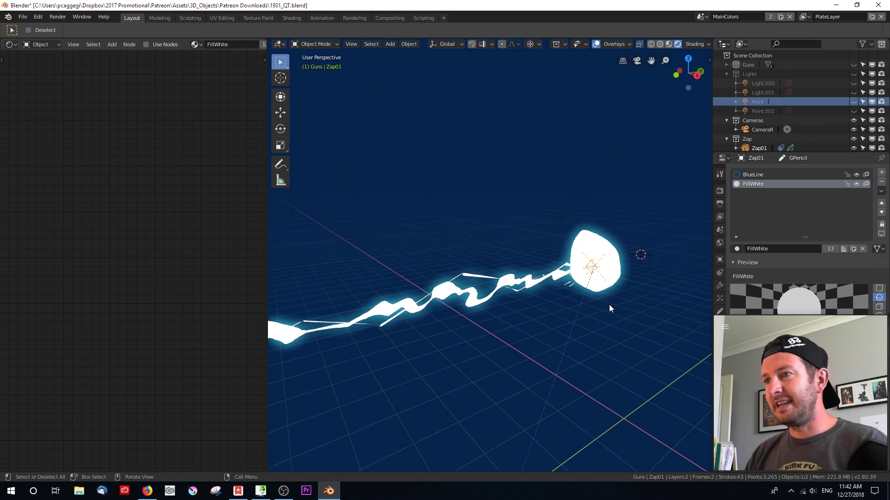
# Orbit around the Zap01 bolt to view it from the side and from above.
pyautogui.moveTo(610, 308); pyautogui.dragTo(582, 327, button='middle')
pyautogui.moveTo(586, 296); pyautogui.dragTo(580, 234, button='middle')
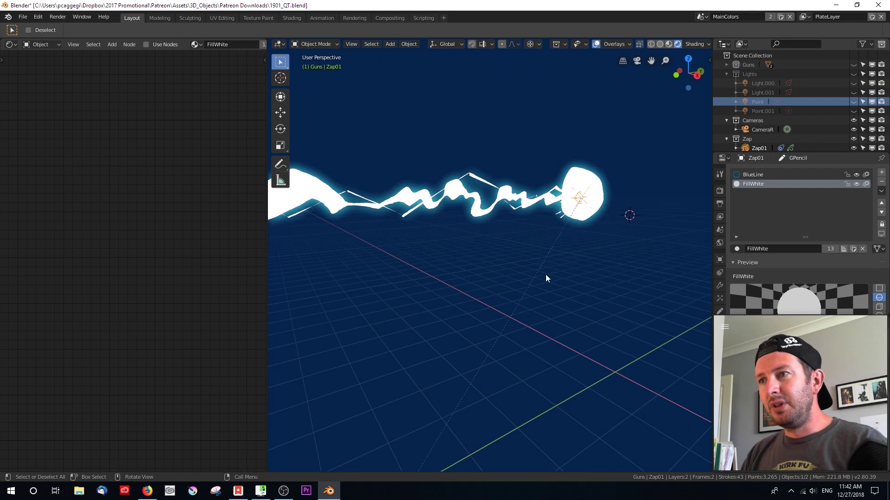
pyautogui.scroll(-3, 509, 325)
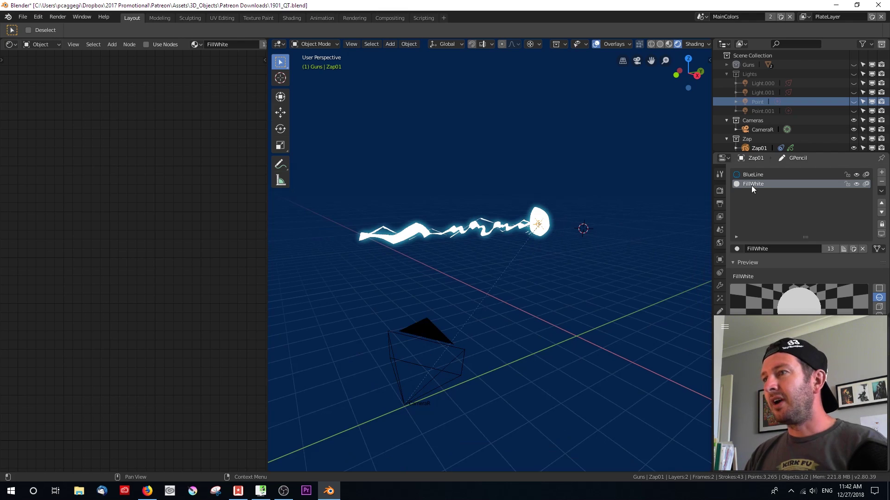
pyautogui.moveTo(546, 280); pyautogui.dragTo(584, 288, button='middle')
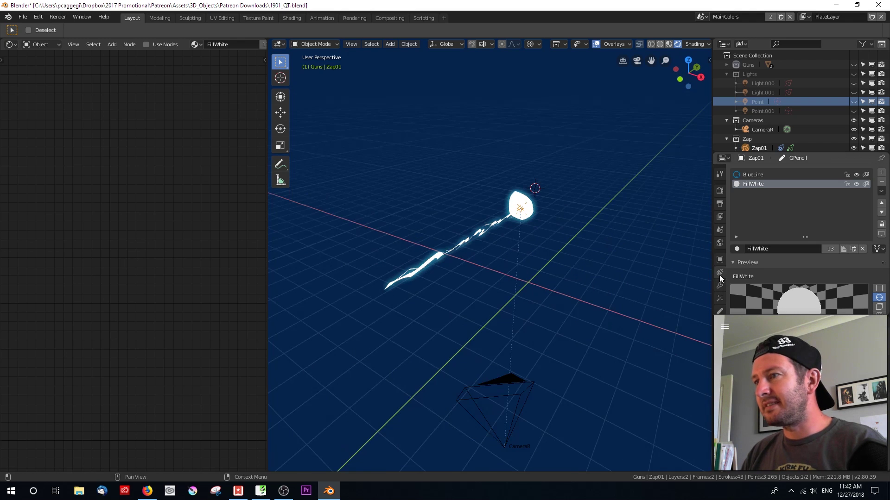
pyautogui.moveTo(500, 246); pyautogui.dragTo(448, 211, button='middle')
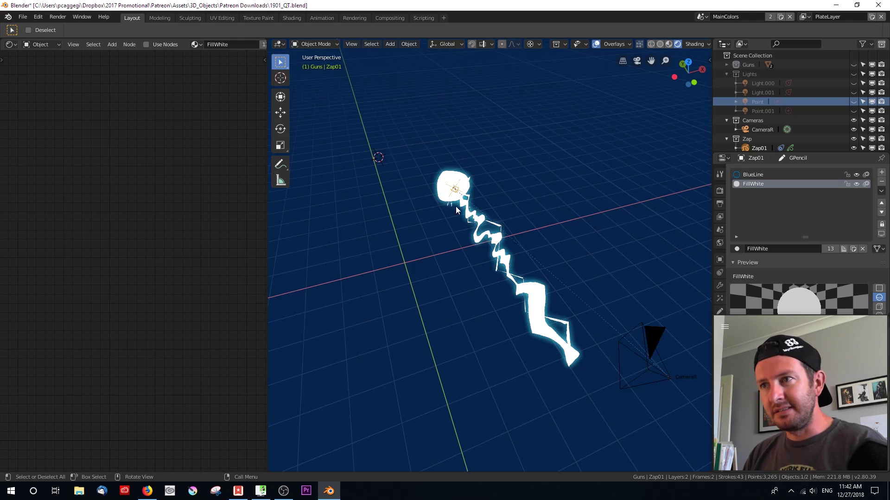
pyautogui.moveTo(533, 234); pyautogui.dragTo(587, 165, button='middle')
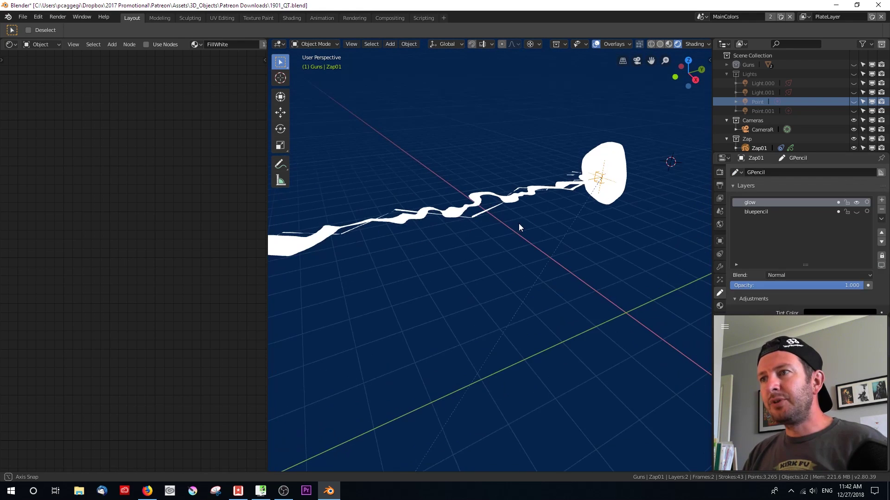
pyautogui.moveTo(520, 227); pyautogui.dragTo(538, 237, button='middle')
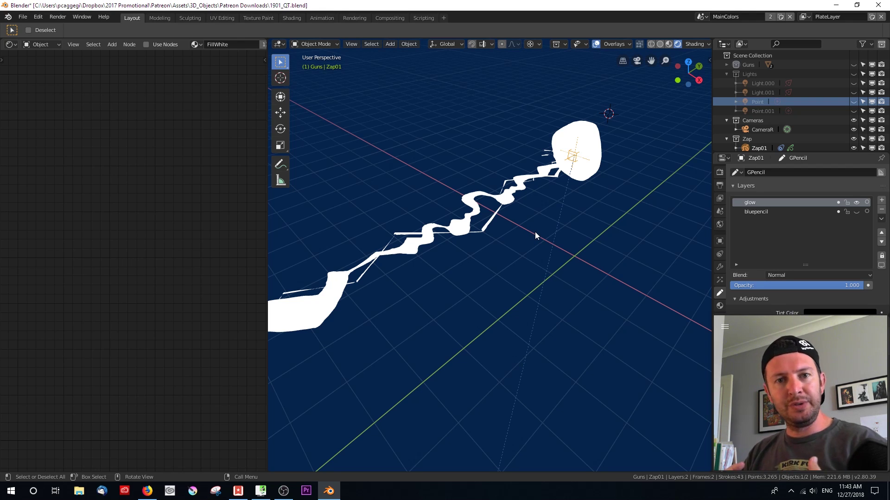
# Go to top orthographic view, centre the bolt, and switch Zap01 into Draw mode.
pyautogui.press('KP_7')
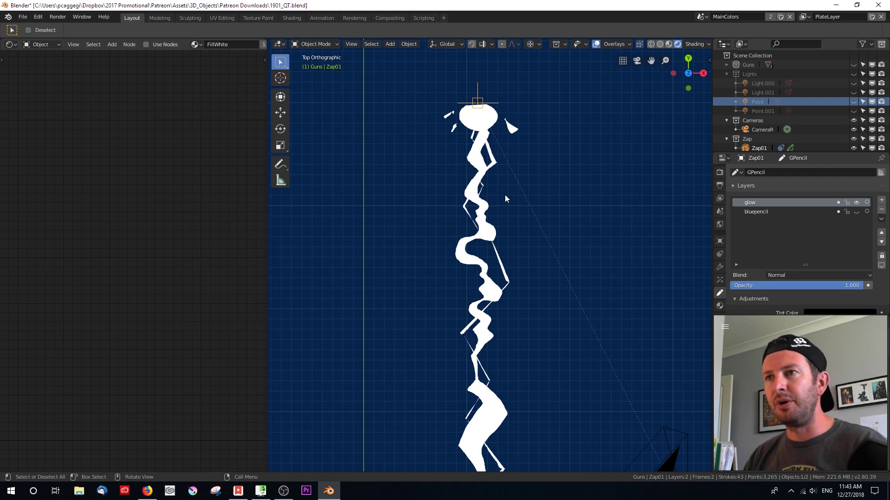
pyautogui.keyDown('shift'); pyautogui.moveTo(506, 188); pyautogui.dragTo(510, 226, button='middle'); pyautogui.keyUp('shift')
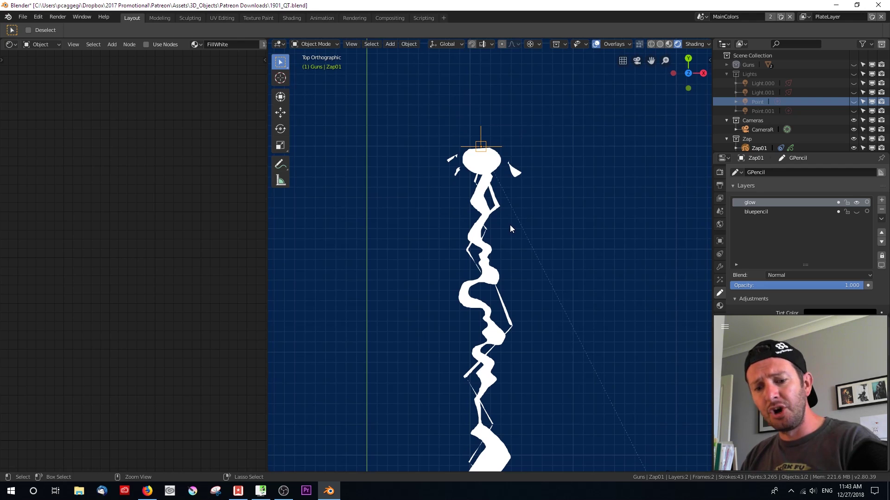
pyautogui.hotkey('ctrl', 'Tab')
pyautogui.click(508, 172)
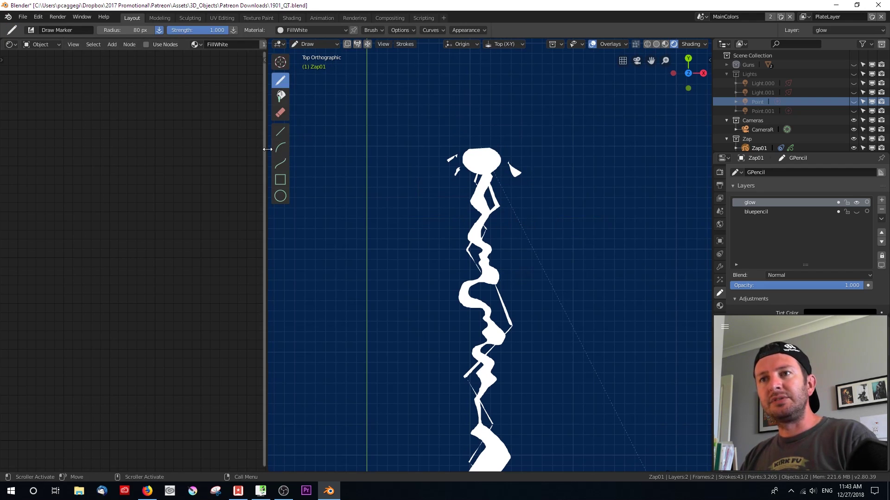
# Pick the F Draw Marker brush with FillWhite and paint a shard and a droplet beside the bolt.
pyautogui.moveTo(266, 152); pyautogui.dragTo(2, 152)
pyautogui.click(30, 30)
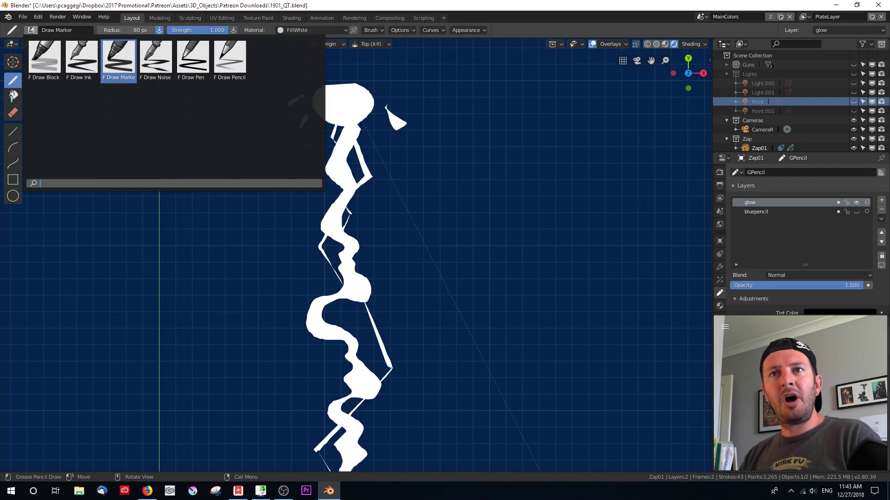
pyautogui.click(112, 63)
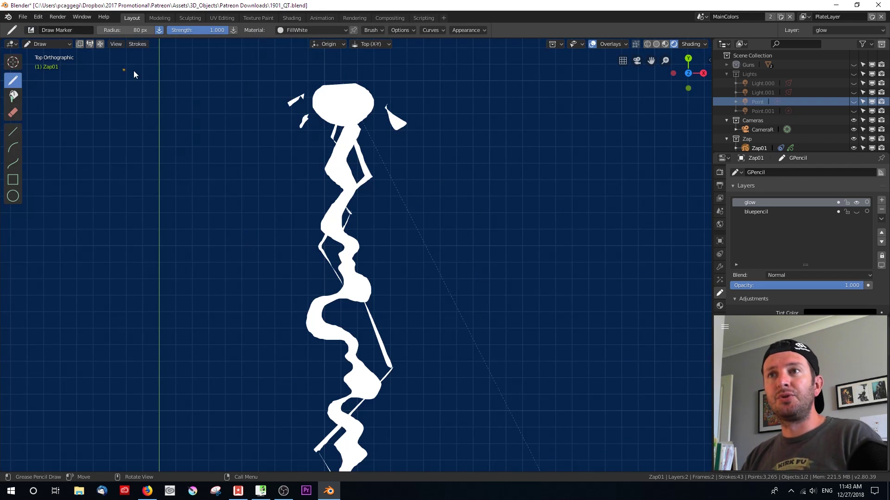
pyautogui.click(300, 31)
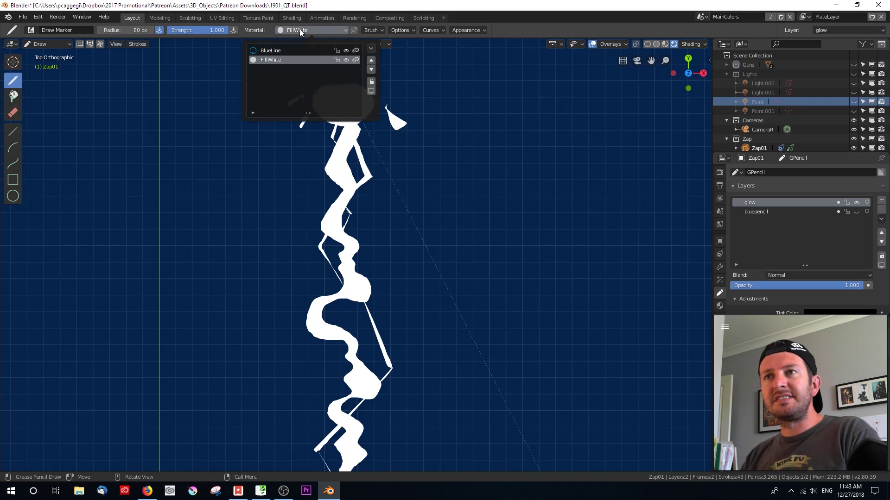
pyautogui.click(299, 28)
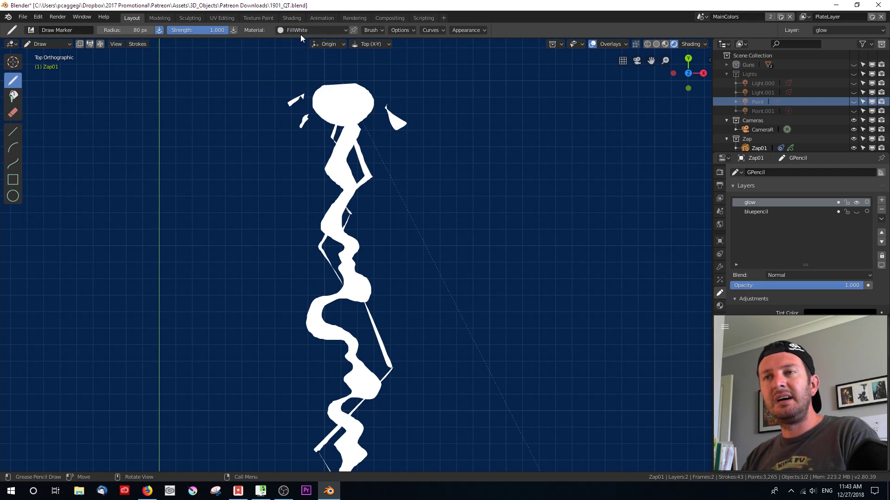
pyautogui.moveTo(304, 143); pyautogui.dragTo(298, 151)
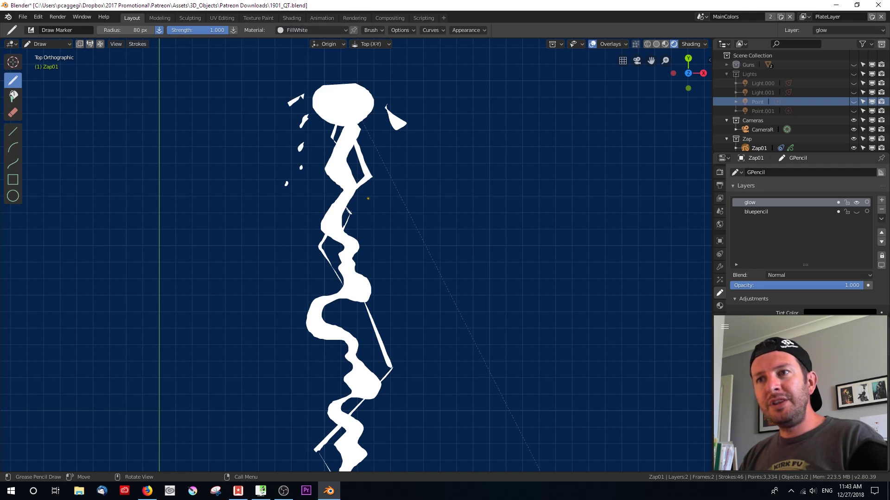
pyautogui.moveTo(389, 160); pyautogui.dragTo(397, 173)
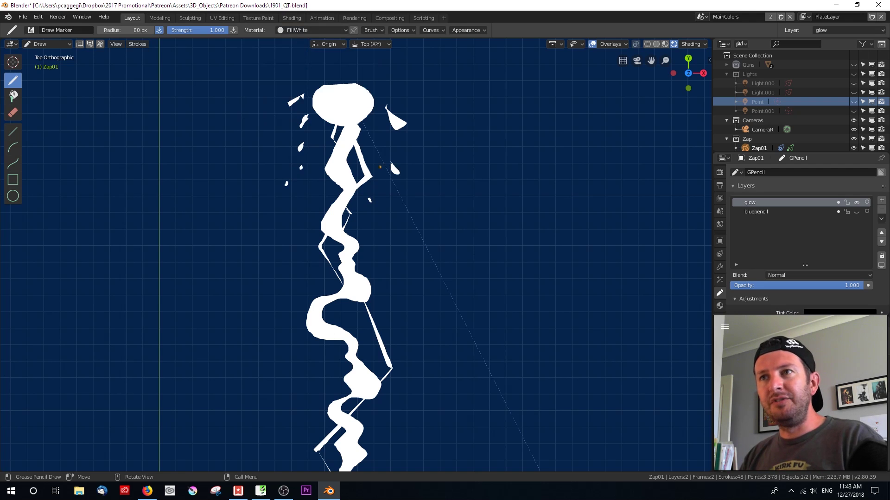
# Try the View drawing plane, return to Top (X-Y), and add two small fragments near the bolt.
pyautogui.click(356, 43)
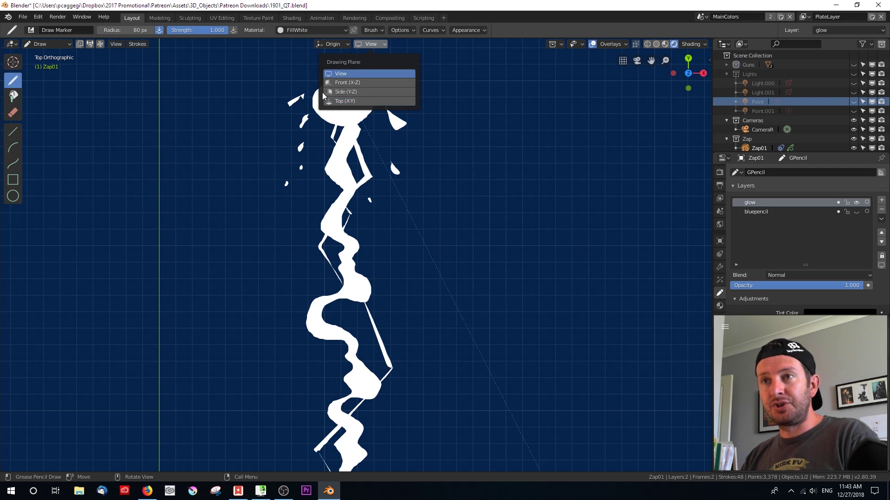
pyautogui.click(350, 73)
pyautogui.click(377, 44)
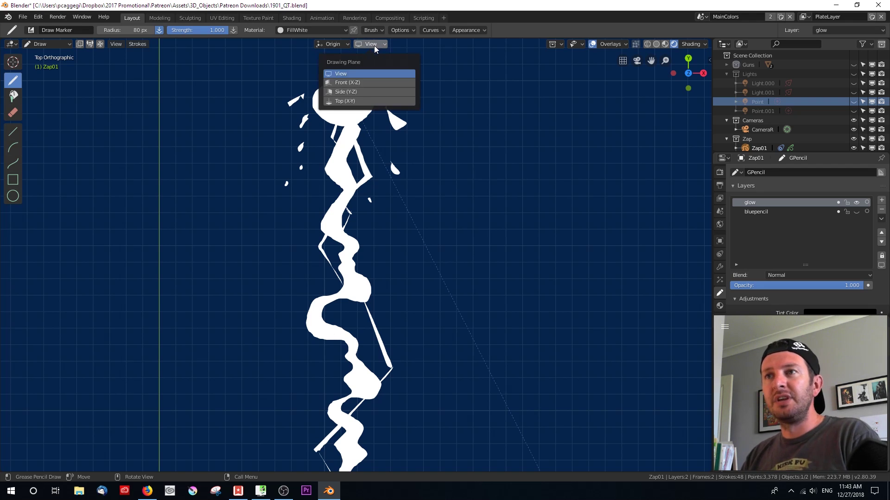
pyautogui.click(369, 100)
pyautogui.moveTo(447, 285); pyautogui.dragTo(411, 208, button='middle')
pyautogui.moveTo(383, 182); pyautogui.dragTo(378, 185)
pyautogui.moveTo(343, 223); pyautogui.dragTo(333, 240)
pyautogui.moveTo(334, 241)
pyautogui.mouseDown(button='middle')
pyautogui.moveTo(508, 184)
pyautogui.moveTo(523, 290)
pyautogui.moveTo(461, 208)
pyautogui.mouseUp(button='middle')
pyautogui.moveTo(400, 273); pyautogui.dragTo(372, 258, button='middle')
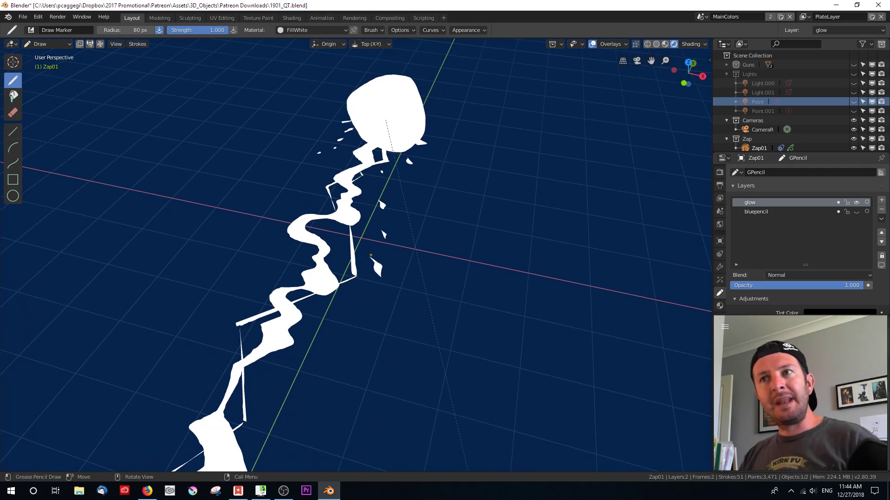
# In Front view on the Front (X-Z) plane, enlarge the splash and add four droplets around it.
pyautogui.press('KP_1')
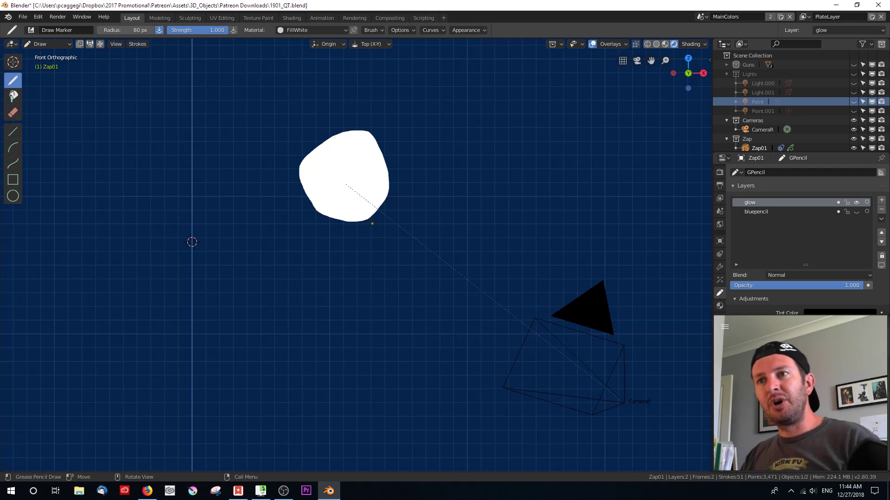
pyautogui.click(381, 48)
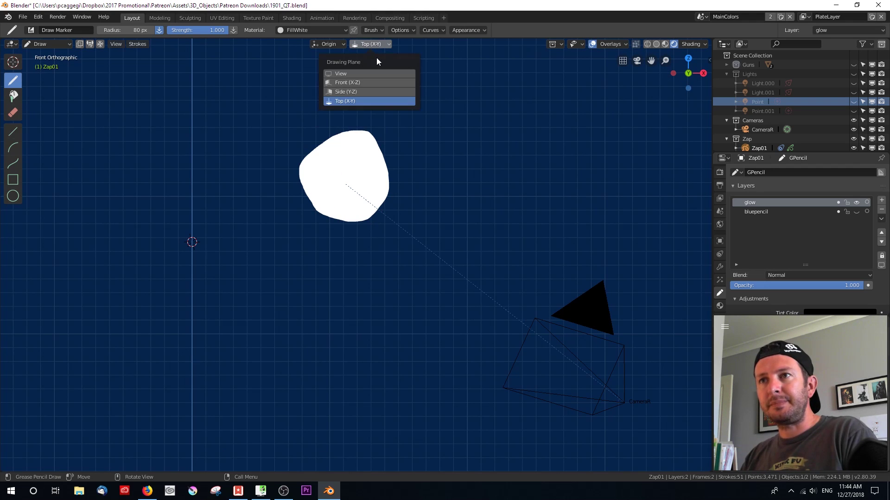
pyautogui.click(370, 82)
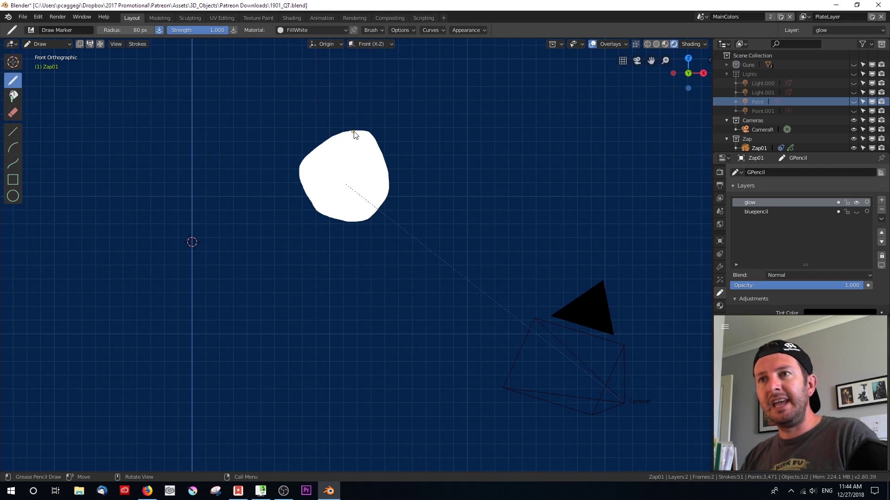
pyautogui.moveTo(357, 131)
pyautogui.mouseDown()
pyautogui.moveTo(315, 136)
pyautogui.moveTo(343, 164)
pyautogui.moveTo(302, 160)
pyautogui.moveTo(292, 181)
pyautogui.moveTo(307, 200)
pyautogui.mouseUp()
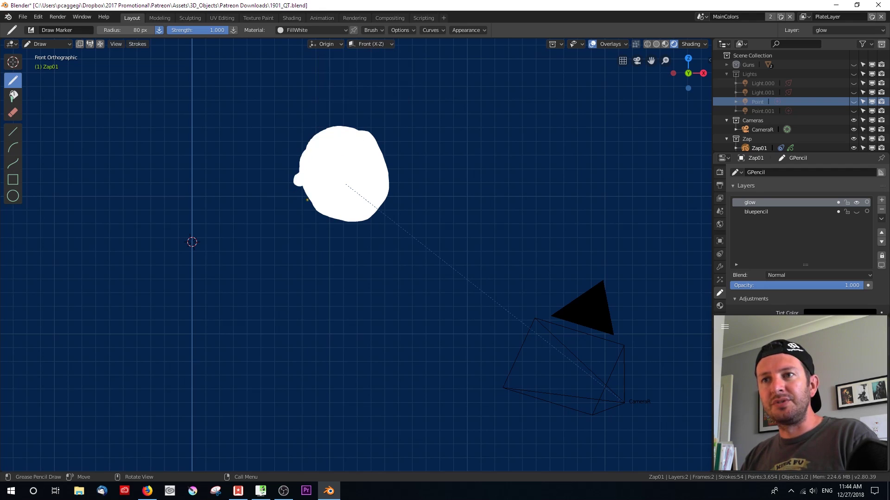
pyautogui.moveTo(397, 162)
pyautogui.mouseDown()
pyautogui.moveTo(402, 175)
pyautogui.moveTo(403, 164)
pyautogui.mouseUp()
pyautogui.moveTo(392, 208)
pyautogui.mouseDown()
pyautogui.moveTo(396, 219)
pyautogui.moveTo(392, 210)
pyautogui.mouseUp()
pyautogui.moveTo(313, 220); pyautogui.dragTo(306, 217)
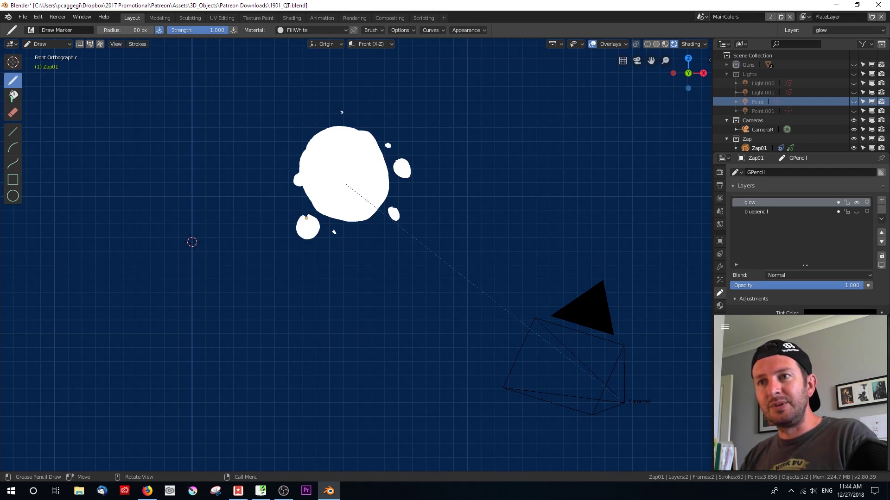
pyautogui.moveTo(369, 120); pyautogui.dragTo(363, 119)
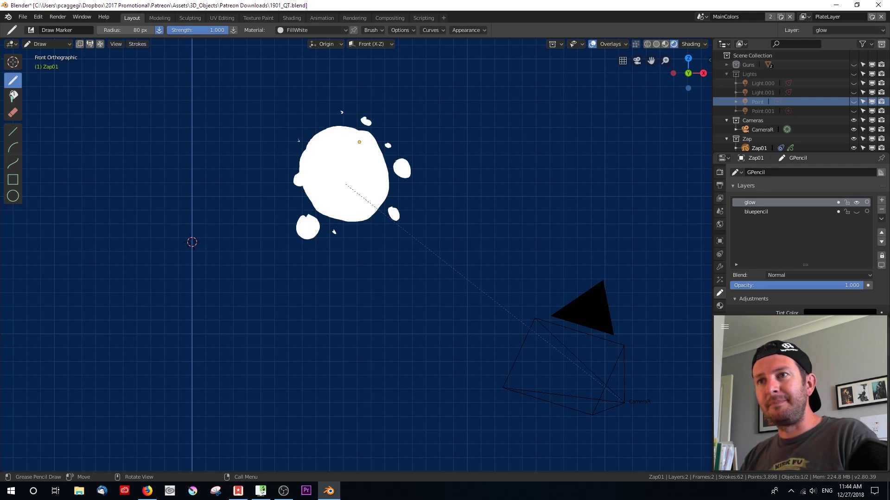
pyautogui.moveTo(192, 242)
pyautogui.mouseDown(button='middle')
pyautogui.moveTo(459, 136)
pyautogui.moveTo(421, 114)
pyautogui.mouseUp(button='middle')
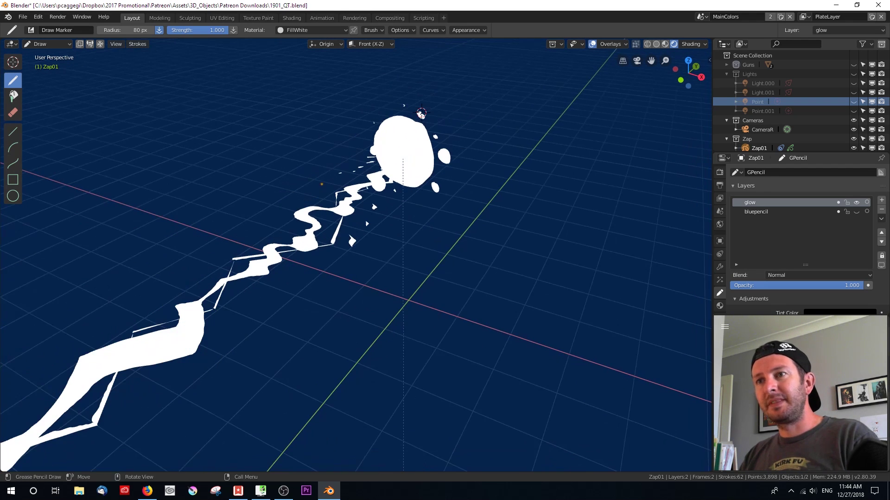
# From Top view, erase the stray shards to the right of the bolt.
pyautogui.press('KP_7')
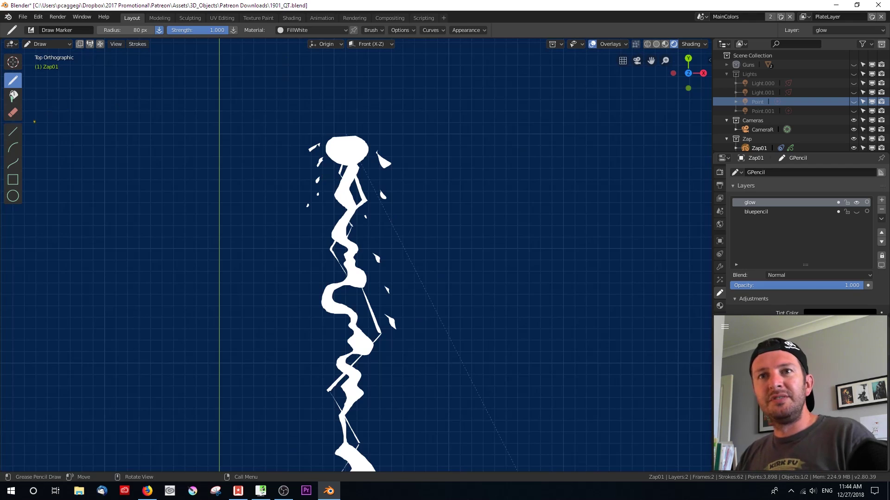
pyautogui.click(13, 113)
pyautogui.moveTo(397, 338)
pyautogui.mouseDown()
pyautogui.moveTo(372, 220)
pyautogui.moveTo(384, 200)
pyautogui.moveTo(383, 155)
pyautogui.moveTo(314, 148)
pyautogui.moveTo(308, 205)
pyautogui.moveTo(328, 208)
pyautogui.mouseUp()
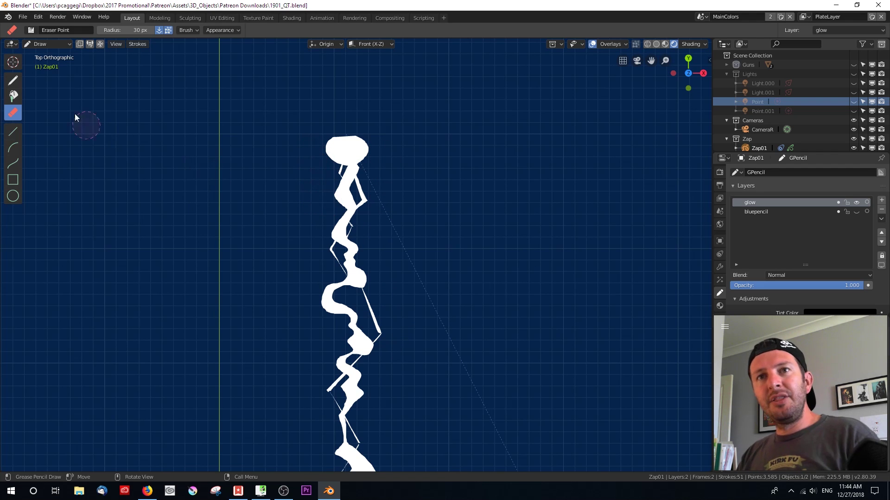
# Reselect the Draw tool and return Zap01 to Object Mode.
pyautogui.click(13, 80)
pyautogui.hotkey('ctrl', 'Tab')
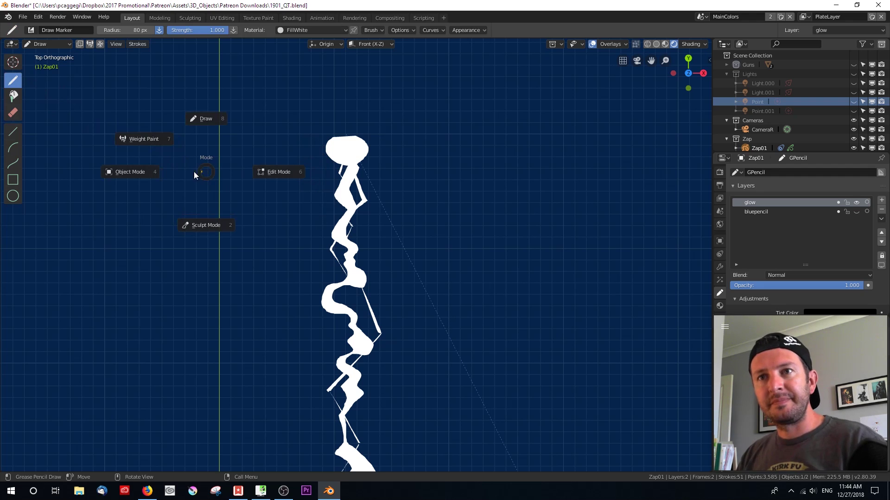
pyautogui.click(137, 172)
# View through the camera, orbit briefly, return to it, and show Zap01's Glow shader effect.
pyautogui.press('KP_0')
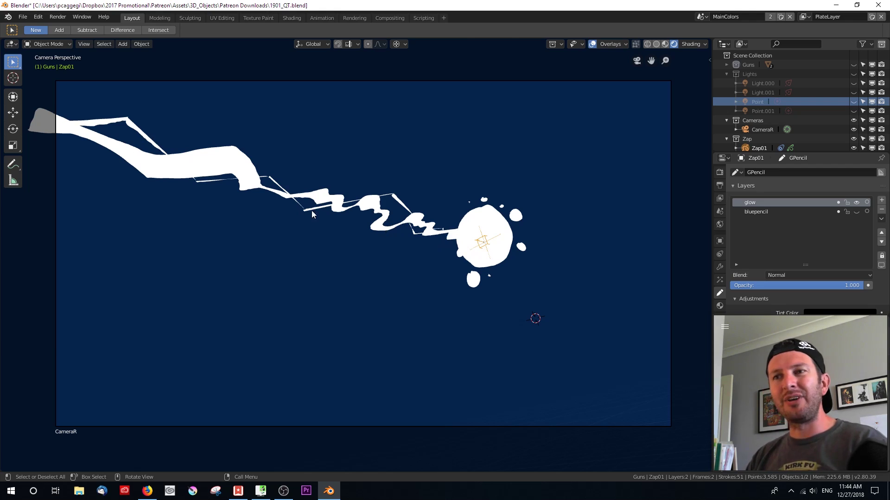
pyautogui.moveTo(356, 204); pyautogui.dragTo(348, 241, button='middle')
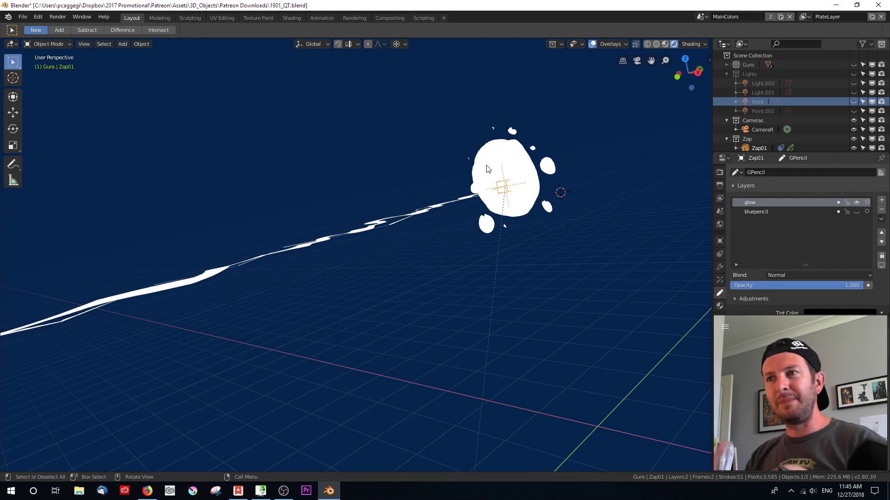
pyautogui.press('KP_0')
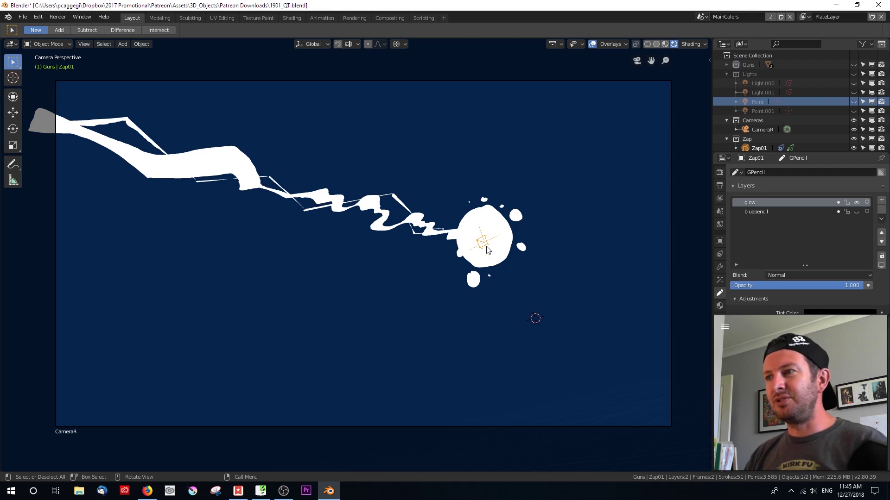
pyautogui.click(720, 280)
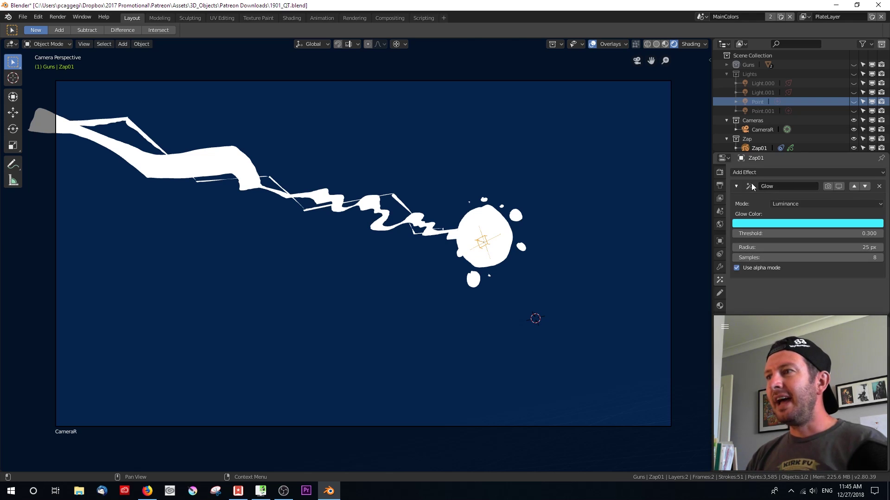
# Enable Zap01's Glow effect for render and viewport, trying radius values 1, 5 and 50.
pyautogui.click(828, 186)
pyautogui.click(840, 186)
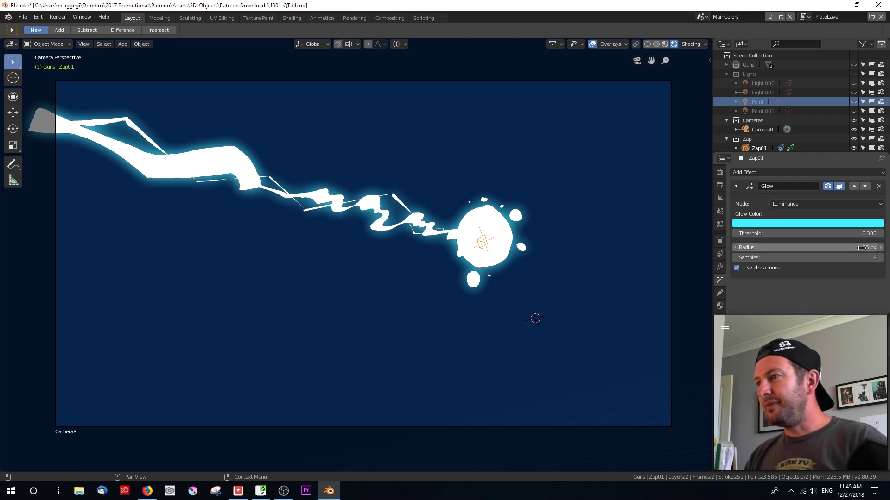
pyautogui.click(860, 248)
pyautogui.write('1')
pyautogui.press('Return')
pyautogui.click(863, 248)
pyautogui.write('5')
pyautogui.press('Return')
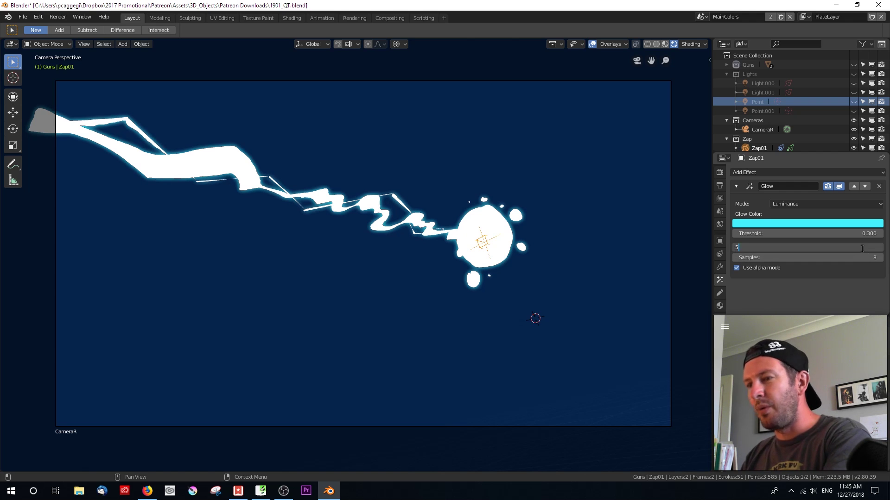
pyautogui.write('0')
pyautogui.press('Return')
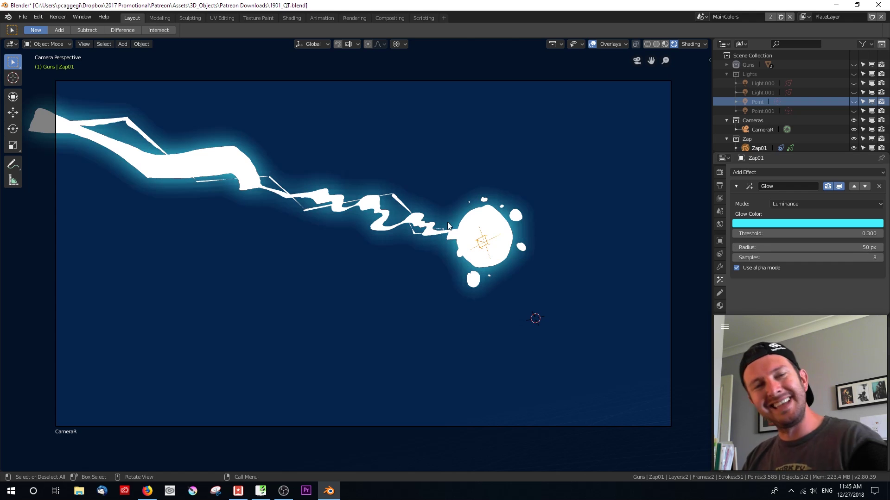
# Try Glow samples of 4 and 16, settling on 8 samples.
pyautogui.click(861, 258)
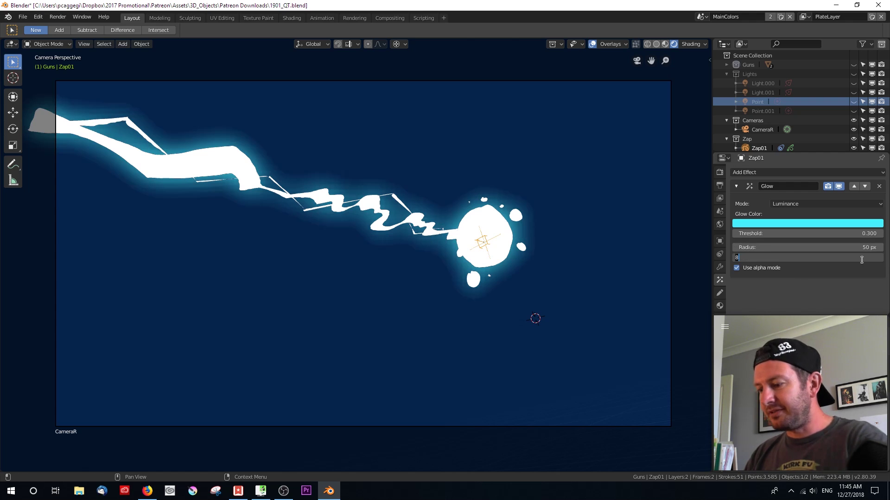
pyautogui.write('4')
pyautogui.press('Return')
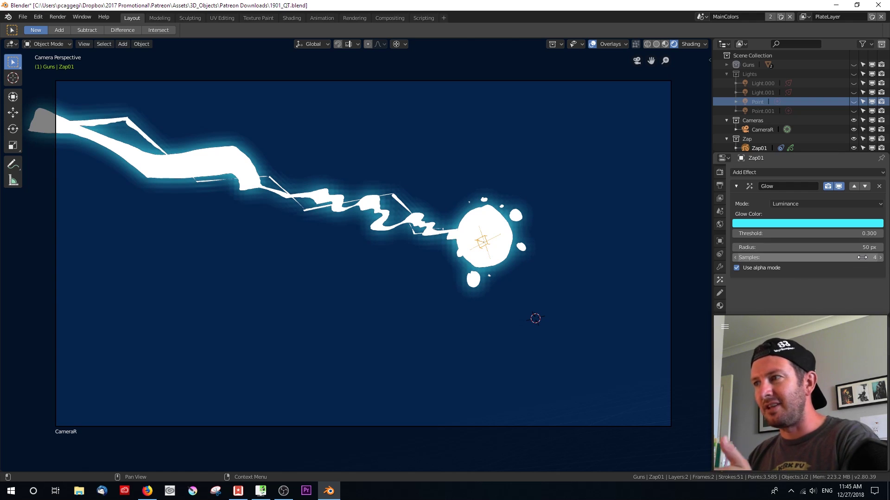
pyautogui.click(861, 257)
pyautogui.write('16')
pyautogui.press('Return')
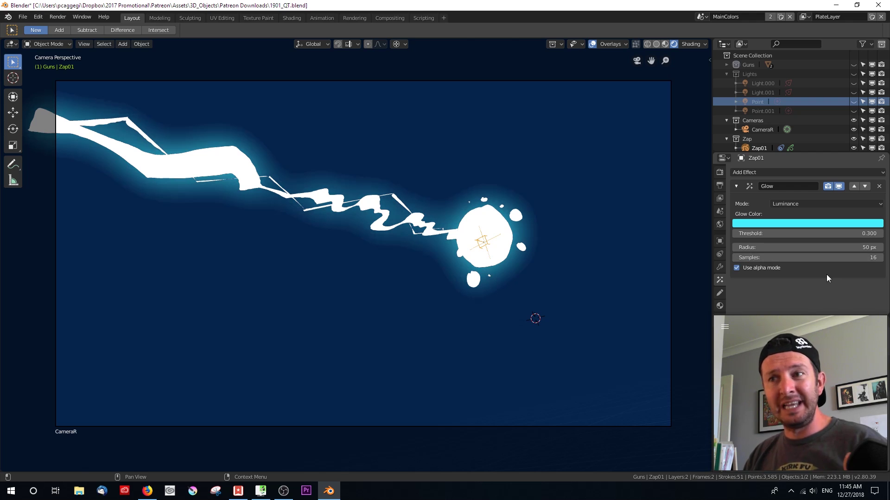
pyautogui.click(867, 257)
pyautogui.write('8')
pyautogui.press('Return')
# Set the Glow radius to 25 px after trying 10, and the threshold to 0.100.
pyautogui.click(865, 247)
pyautogui.write('10')
pyautogui.press('Return')
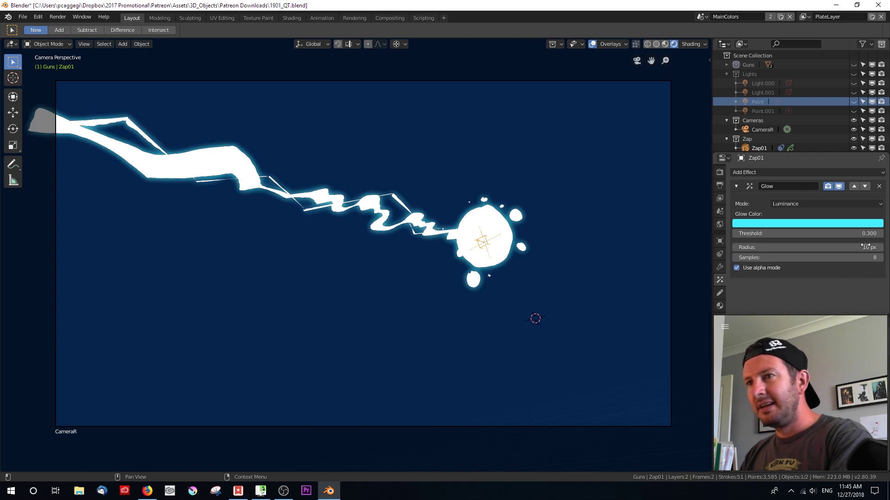
pyautogui.moveTo(865, 247); pyautogui.dragTo(864, 247)
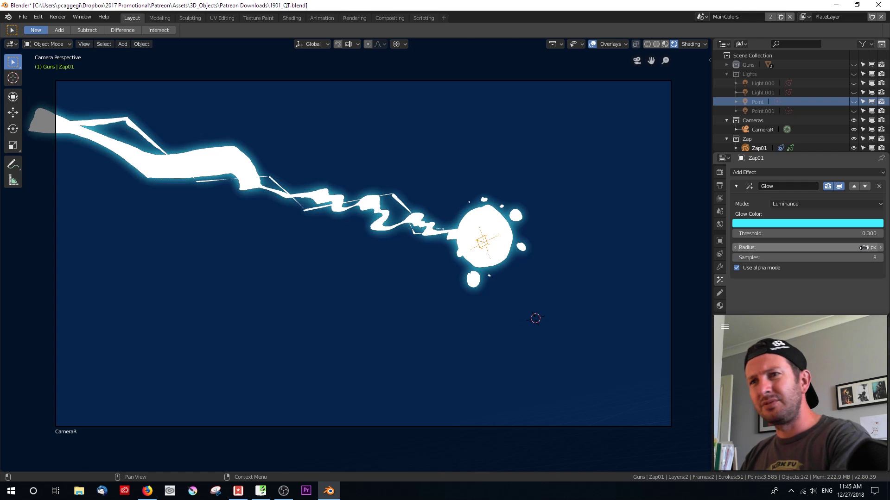
pyautogui.click(863, 247)
pyautogui.write('25')
pyautogui.press('Return')
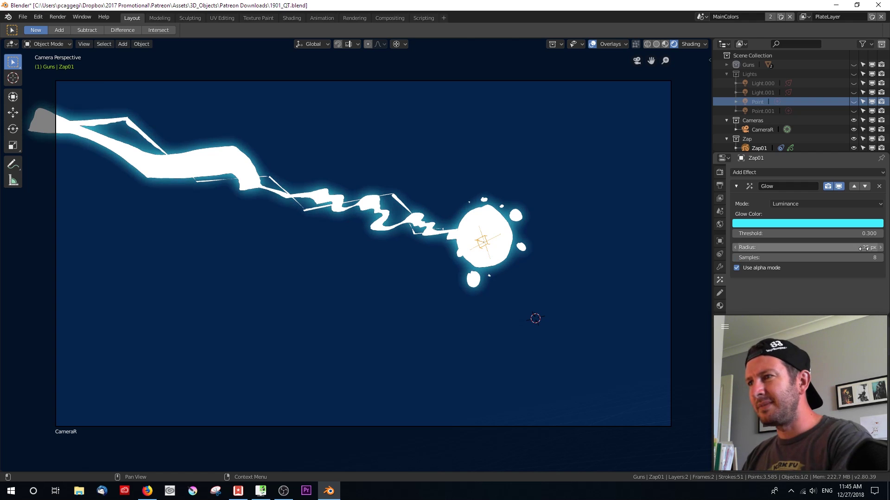
pyautogui.click(735, 234)
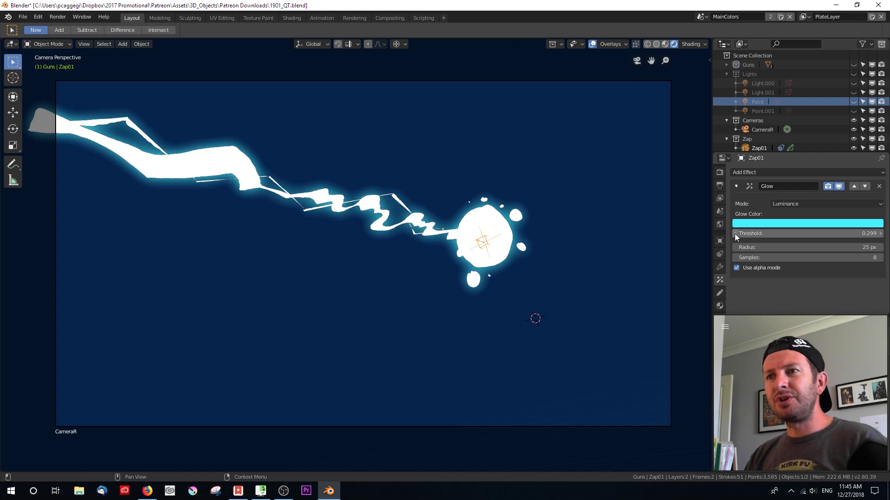
pyautogui.click(858, 233)
pyautogui.write('0.1')
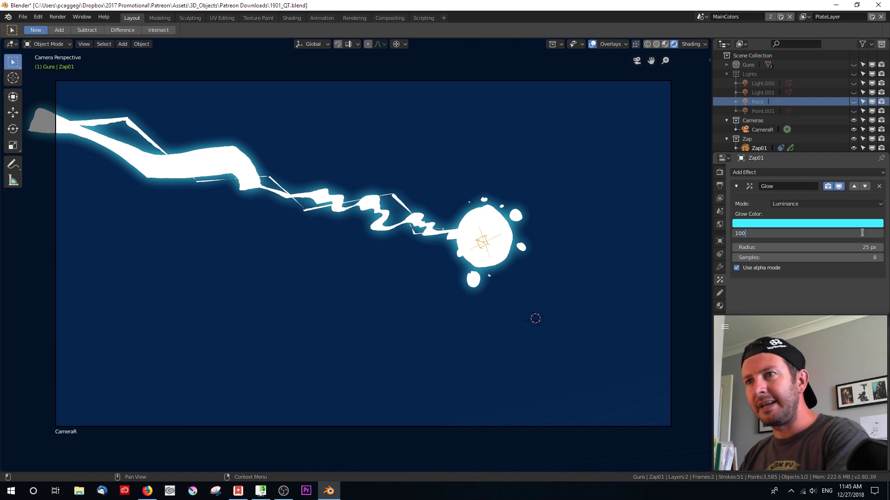
pyautogui.press('Return')
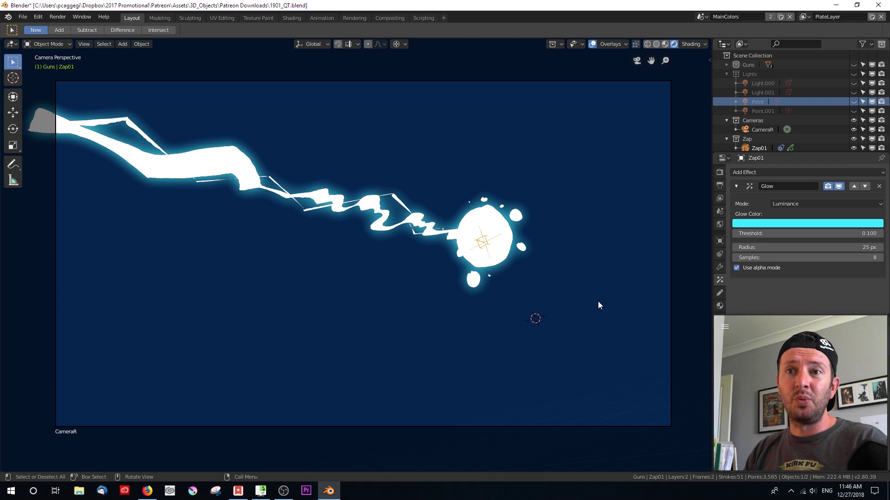
# Turn off Glow alpha mode and set the glow radius to 20 px.
pyautogui.click(736, 268)
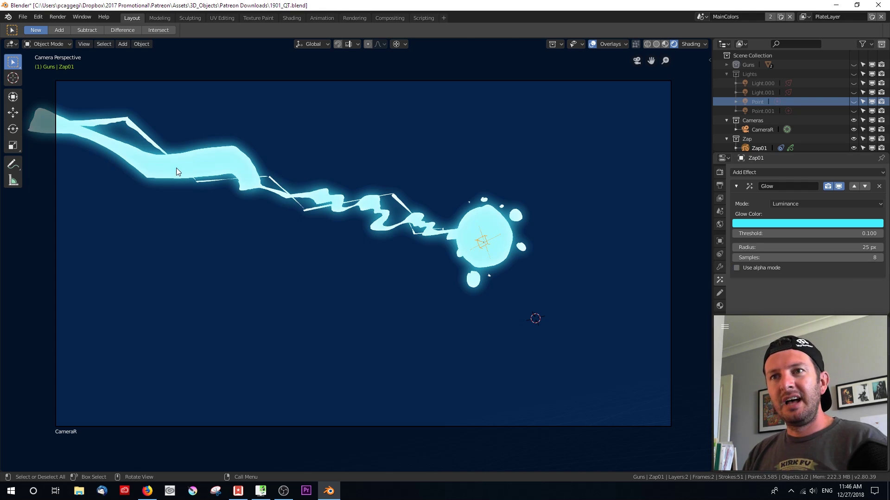
pyautogui.moveTo(259, 201)
pyautogui.mouseDown(button='middle')
pyautogui.moveTo(264, 224)
pyautogui.moveTo(238, 242)
pyautogui.moveTo(170, 254)
pyautogui.moveTo(239, 271)
pyautogui.moveTo(238, 288)
pyautogui.moveTo(527, 260)
pyautogui.mouseUp(button='middle')
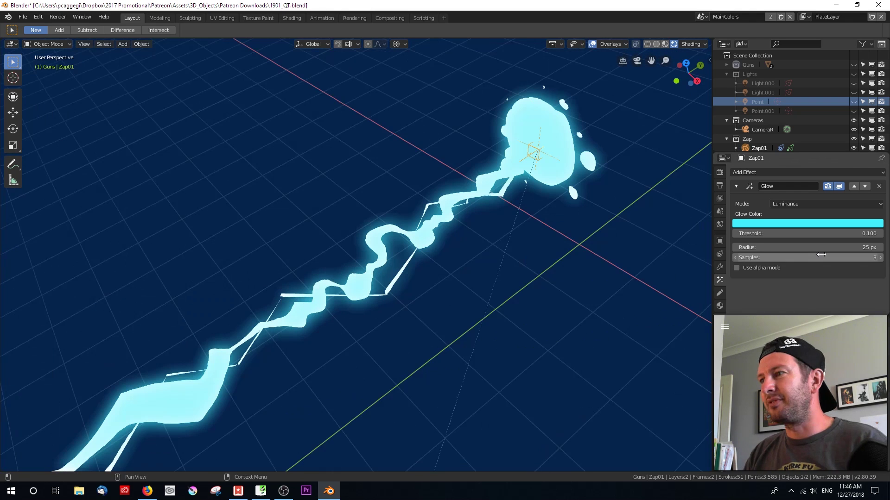
pyautogui.click(820, 248)
pyautogui.write('20')
pyautogui.press('Return')
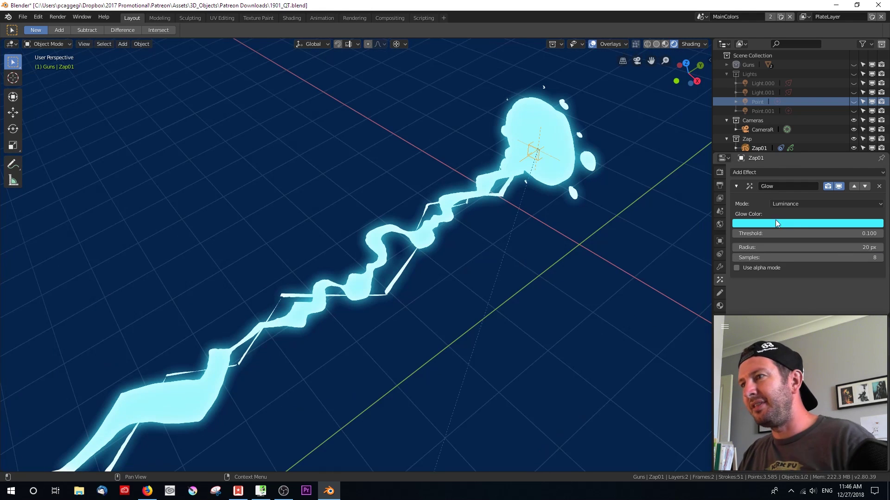
# Re-enable Glow alpha mode and return to the camera view.
pyautogui.click(737, 268)
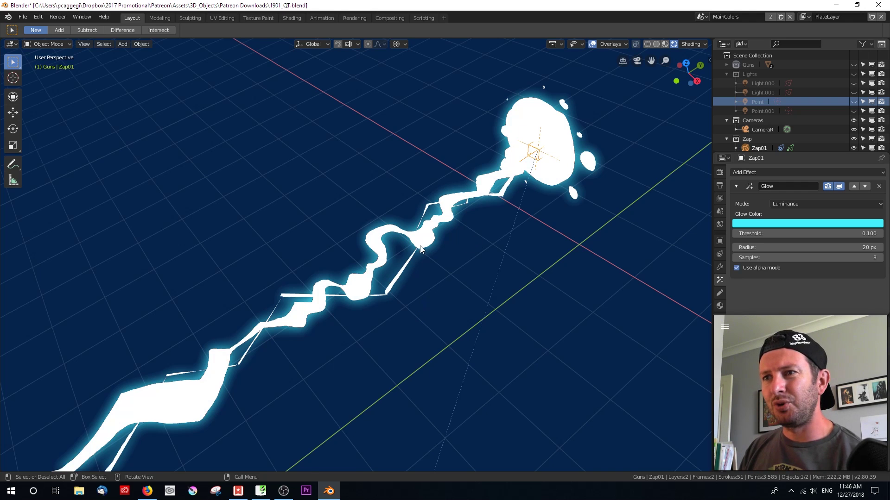
pyautogui.scroll(1, 410, 246)
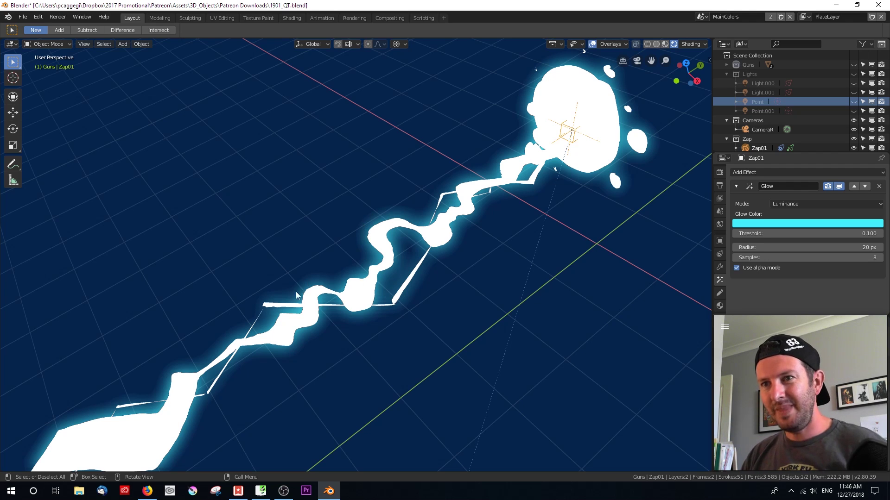
pyautogui.press('KP_0')
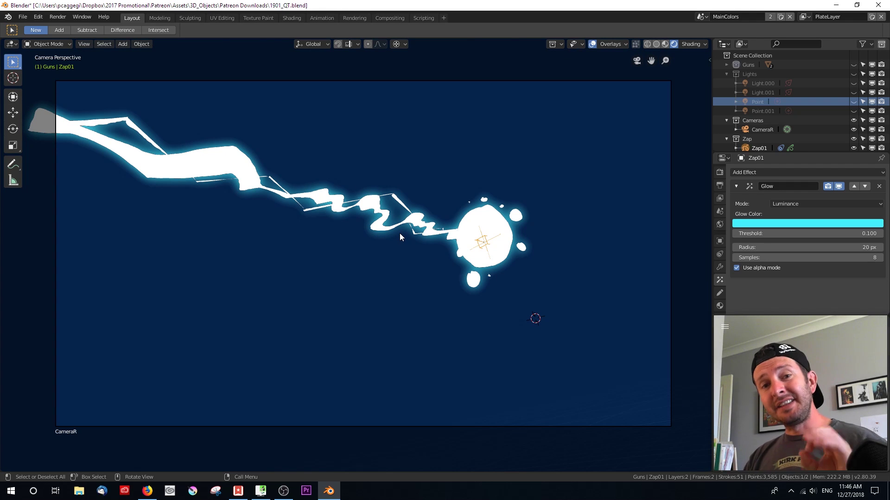
pyautogui.click(720, 268)
# Check Zap01's constraints, try then cancel a Y rotation of CameraR, and unhide the Guns collection.
pyautogui.click(719, 254)
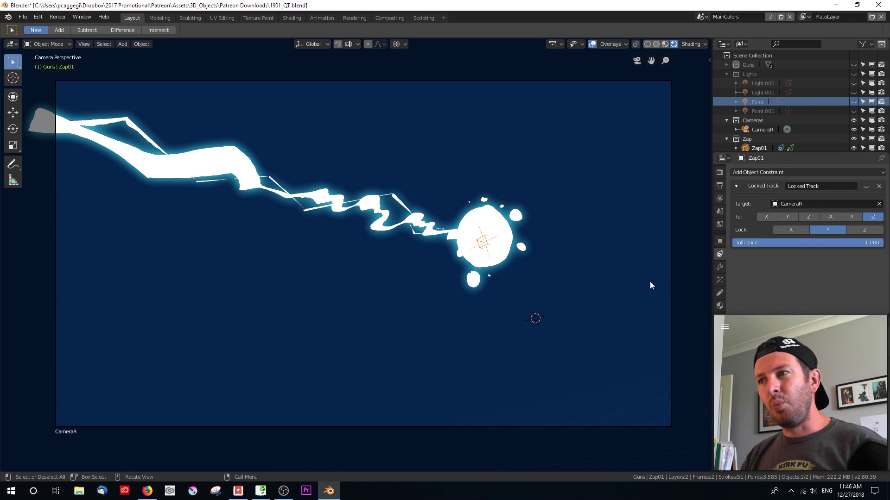
pyautogui.click(670, 267)
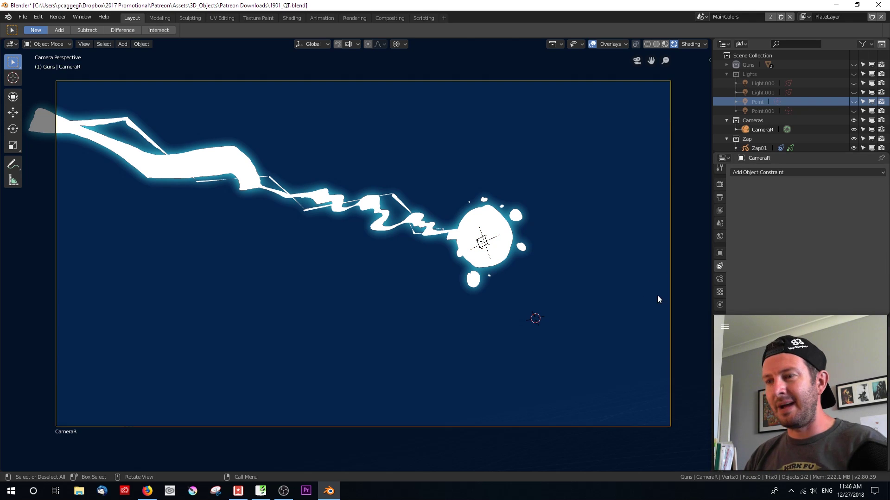
pyautogui.press('r')
pyautogui.press('y')
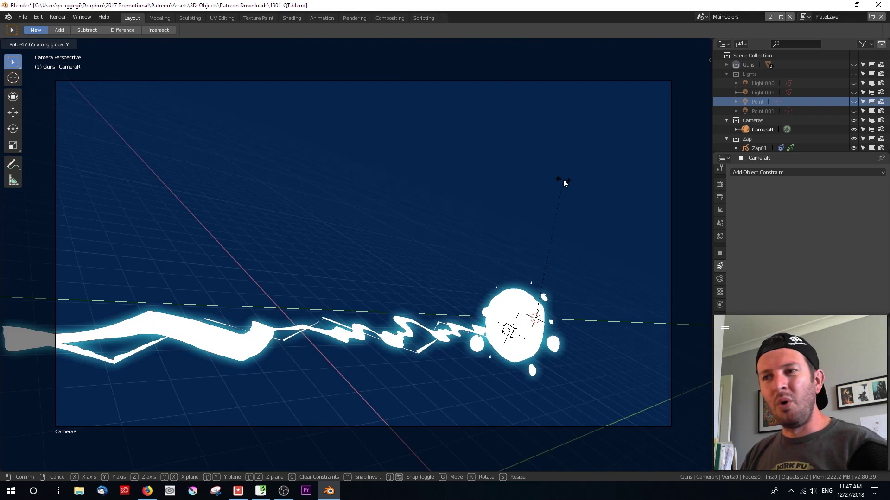
pyautogui.rightClick(564, 183)
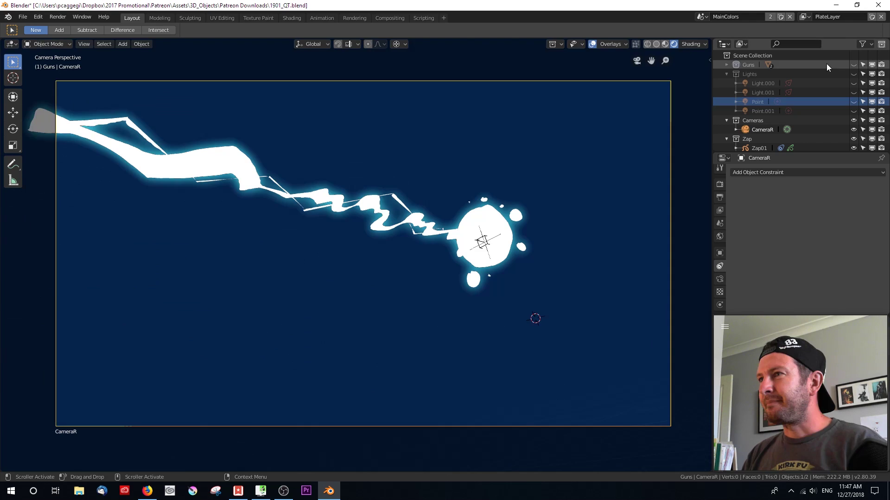
pyautogui.click(853, 65)
# Unhide the Lights collection and select Zap01 to view its object properties.
pyautogui.click(854, 74)
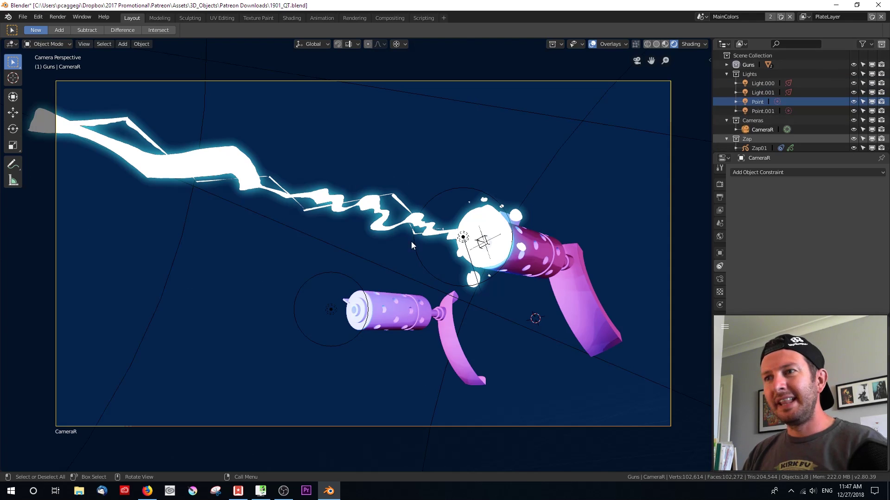
pyautogui.click(486, 244)
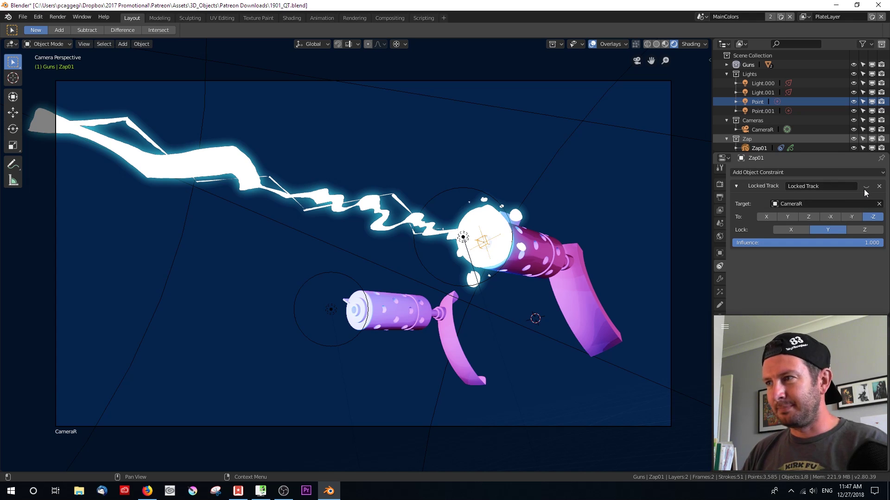
pyautogui.click(719, 253)
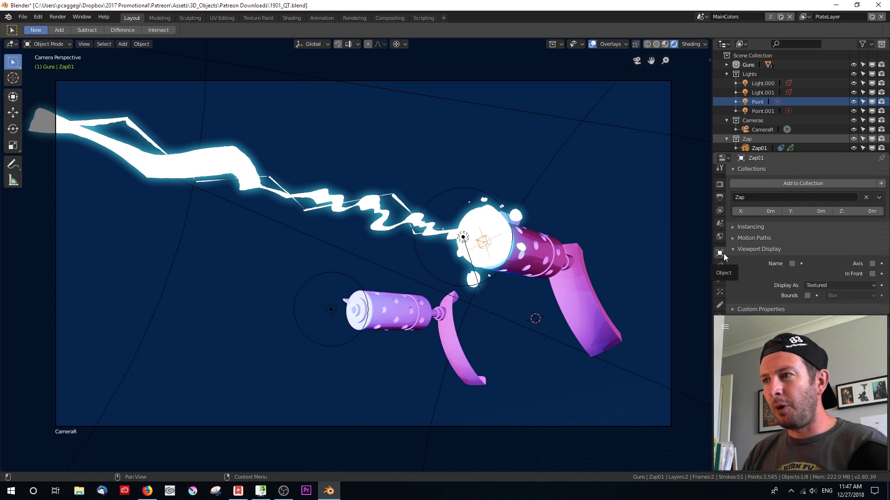
# Display Zap01's axes in the viewport and set its Locked Track To axis to X.
pyautogui.click(872, 264)
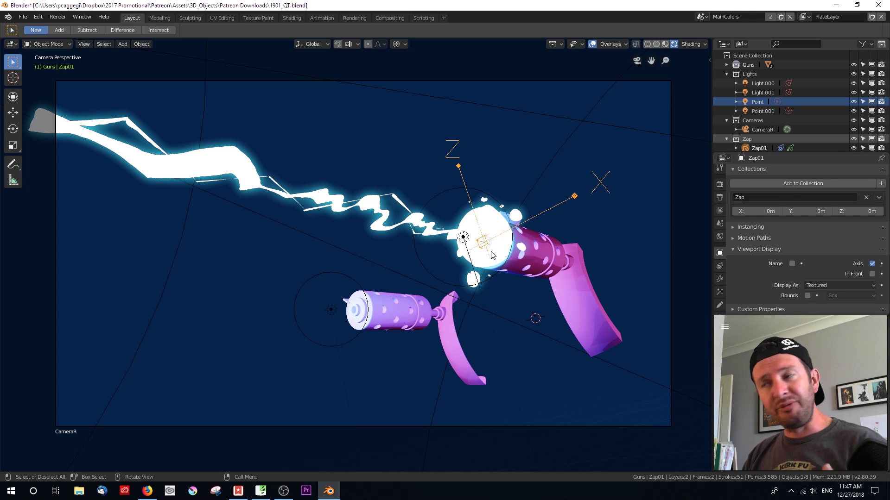
pyautogui.click(720, 266)
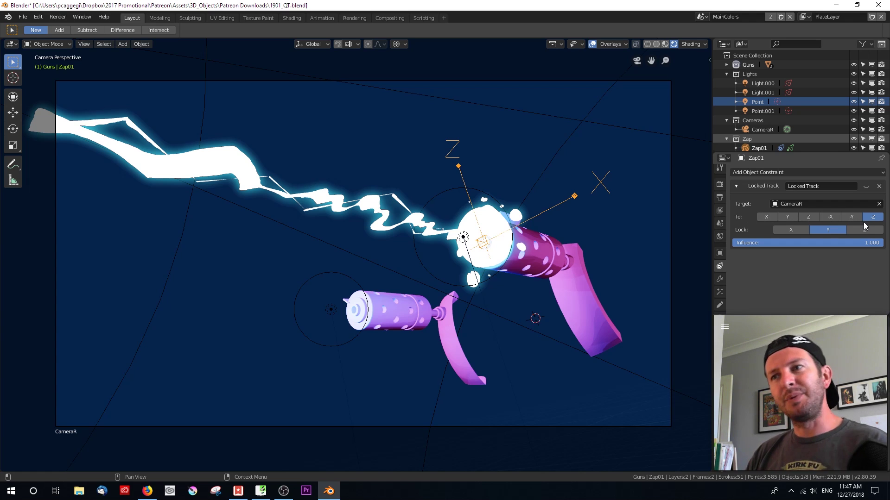
pyautogui.click(766, 216)
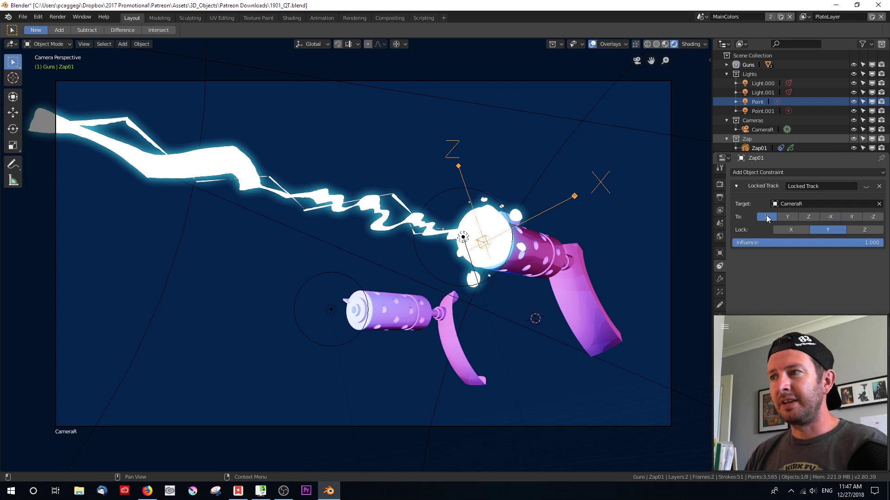
# Toggle Zap01's Locked Track, try Y and Z axes and a camera Y rotation, then settle on -Z.
pyautogui.click(867, 186)
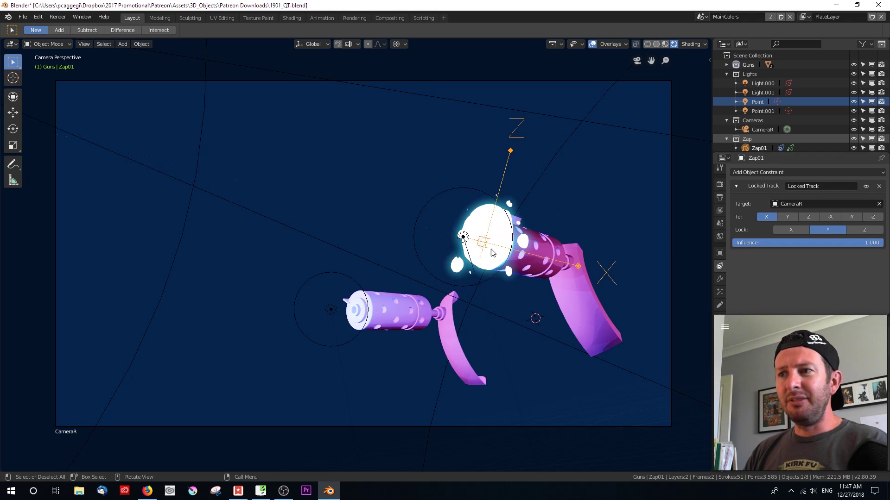
pyautogui.click(787, 216)
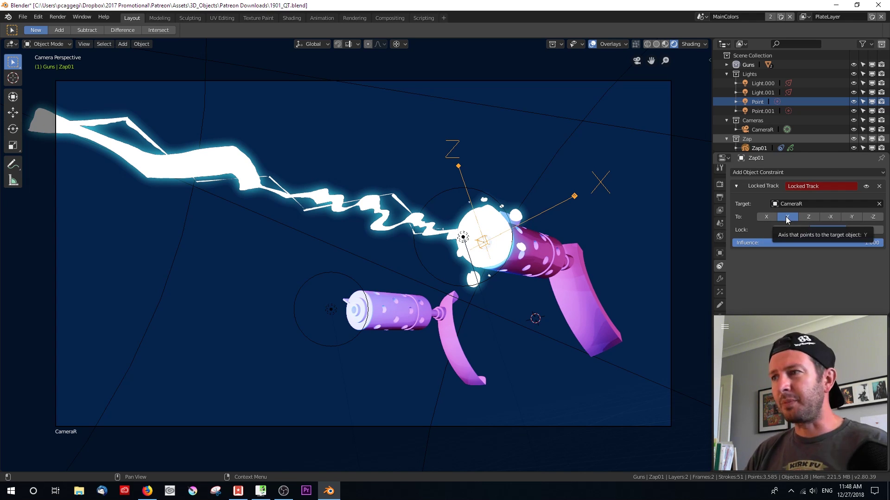
pyautogui.click(809, 217)
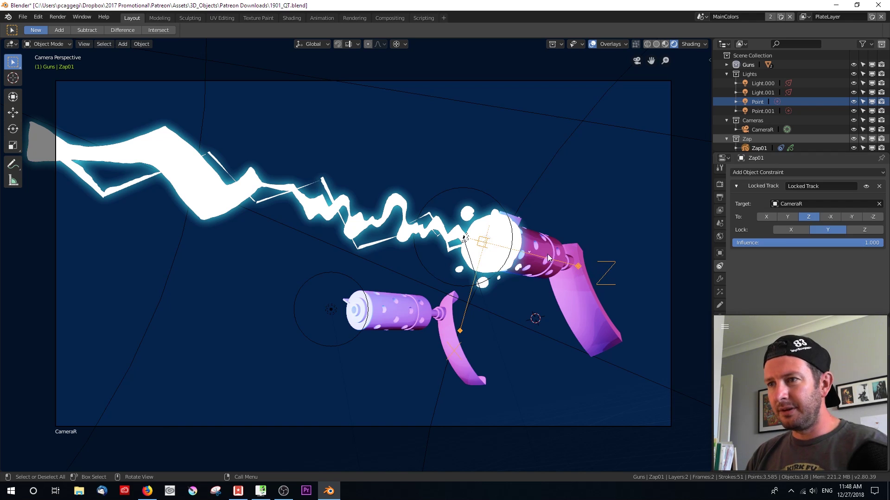
pyautogui.click(672, 280)
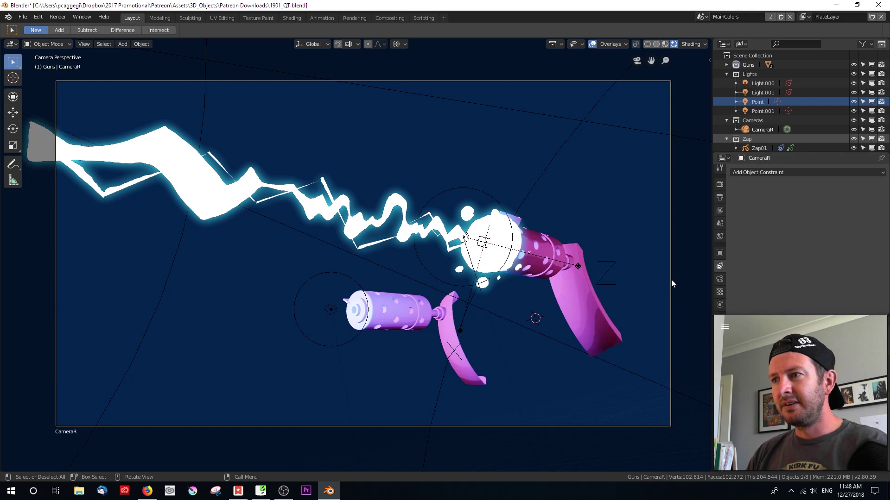
pyautogui.press('r')
pyautogui.press('y')
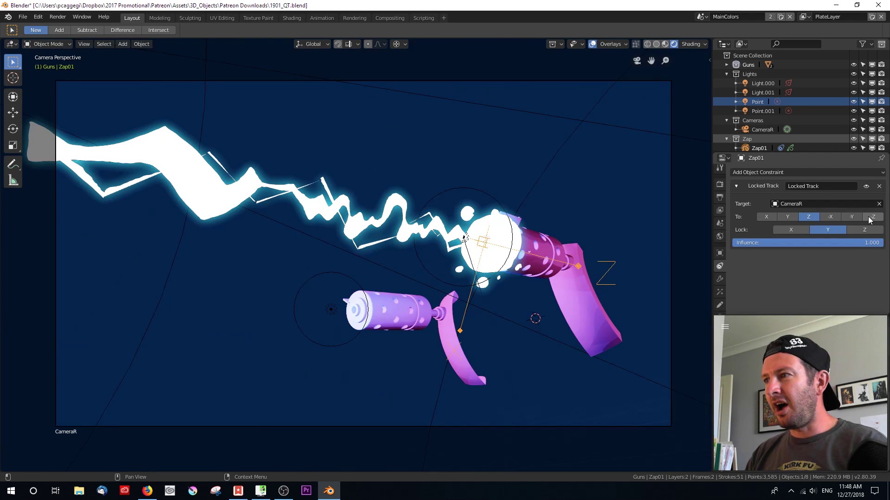
pyautogui.click(871, 218)
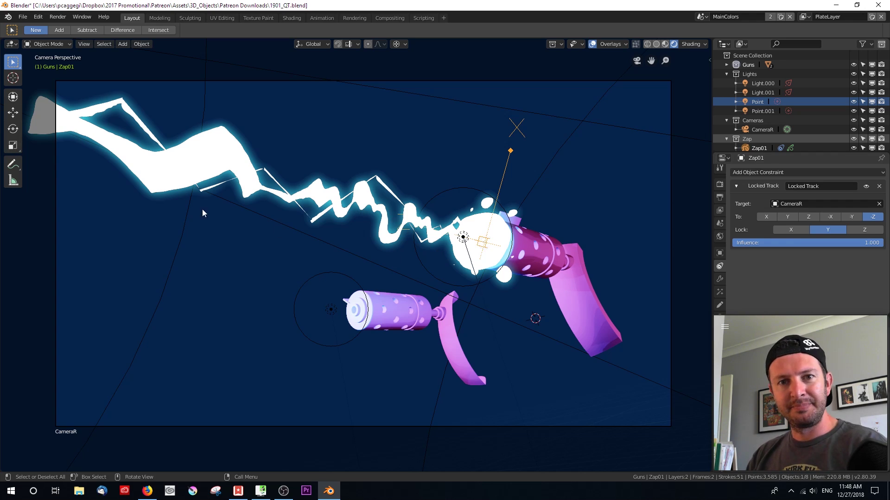
# Set the Locked Track influence to about 0.881 and cancel a trial camera rotation about Y.
pyautogui.moveTo(869, 243); pyautogui.dragTo(732, 243)
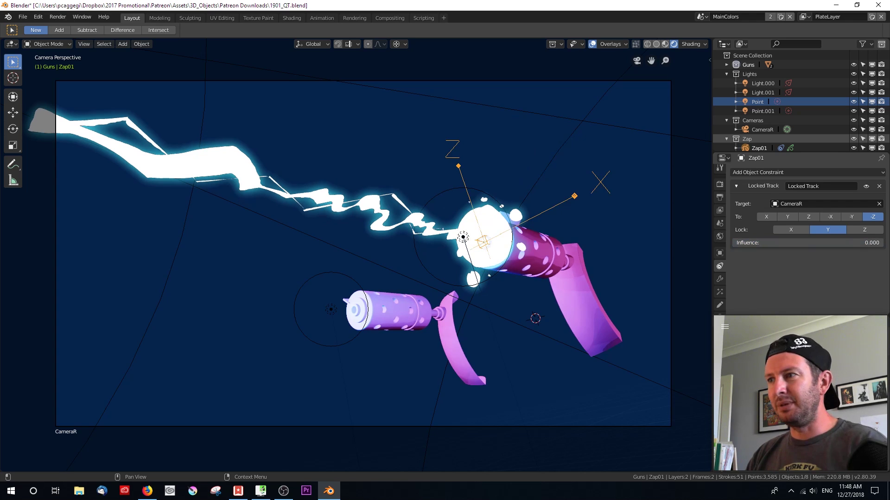
pyautogui.moveTo(760, 243); pyautogui.dragTo(884, 243)
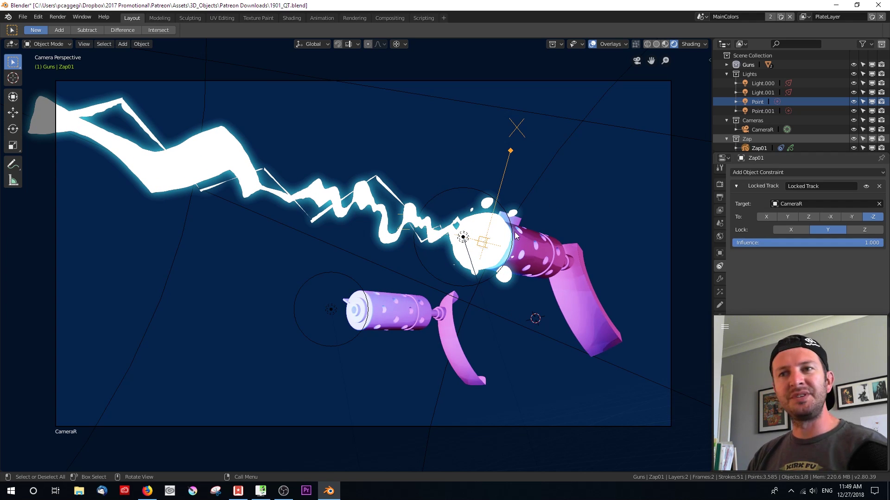
pyautogui.click(592, 81)
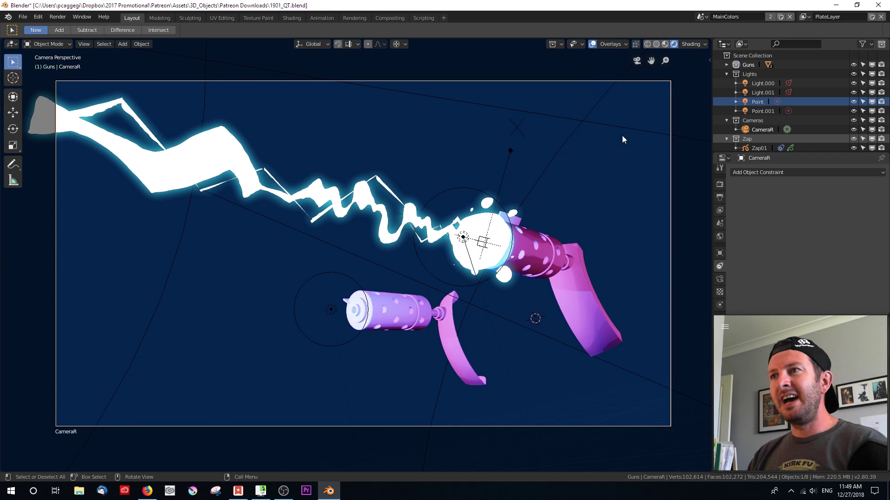
pyautogui.press('r')
pyautogui.press('y')
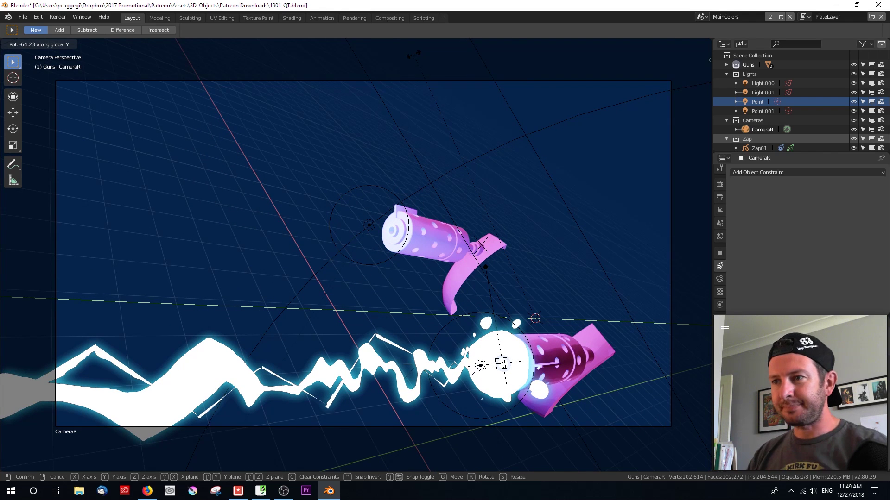
pyautogui.press('Escape')
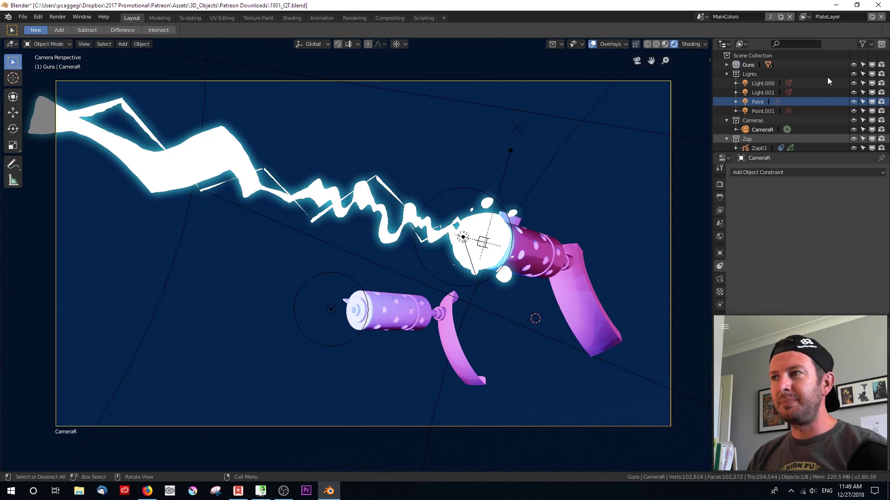
# Unhide the Zap02 lightning bolt and make it the active object.
pyautogui.scroll(-1, 816, 118)
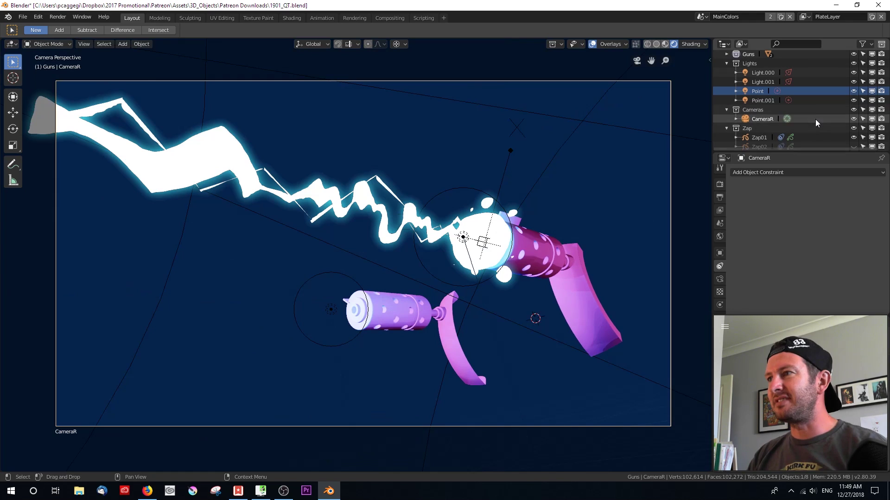
pyautogui.click(853, 146)
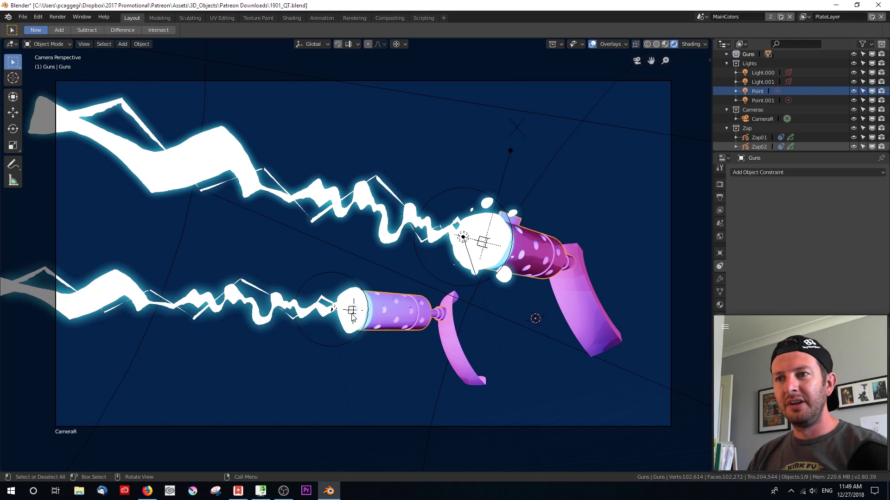
pyautogui.click(352, 315)
pyautogui.click(352, 316)
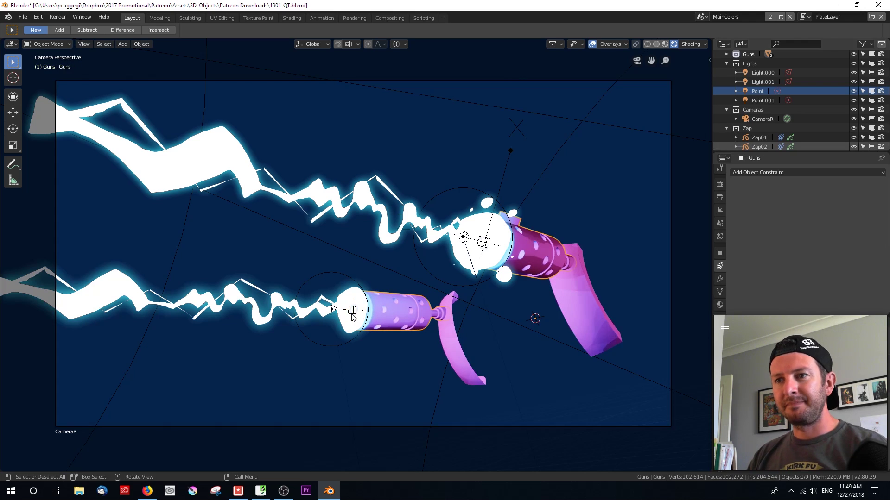
pyautogui.click(351, 315)
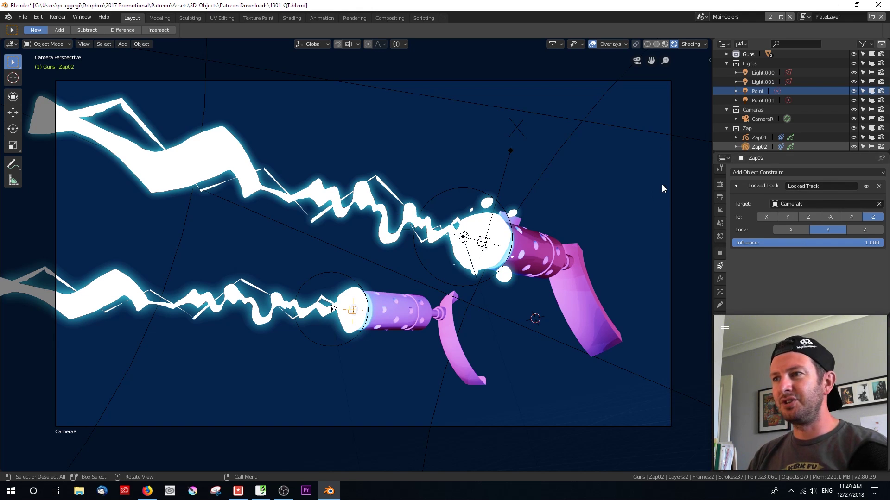
# Rotate the scene camera about global Y, then make Zap02 active again.
pyautogui.click(625, 82)
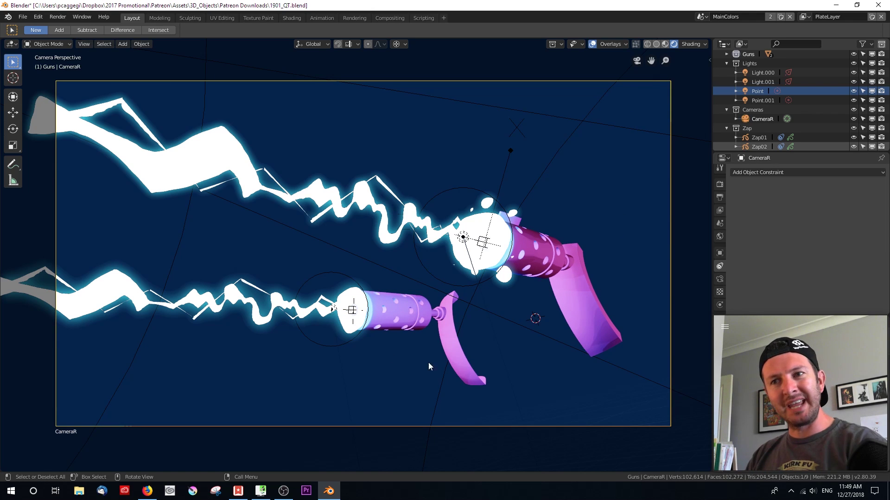
pyautogui.press('r')
pyautogui.press('y')
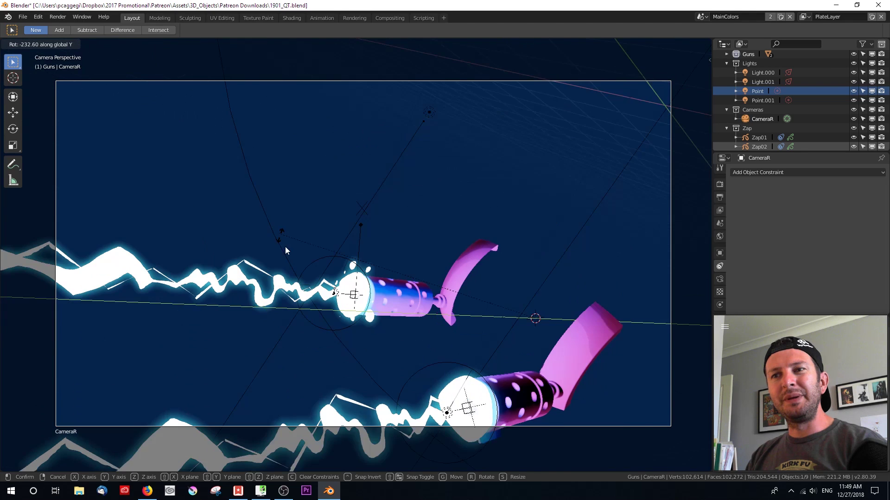
pyautogui.click(285, 246)
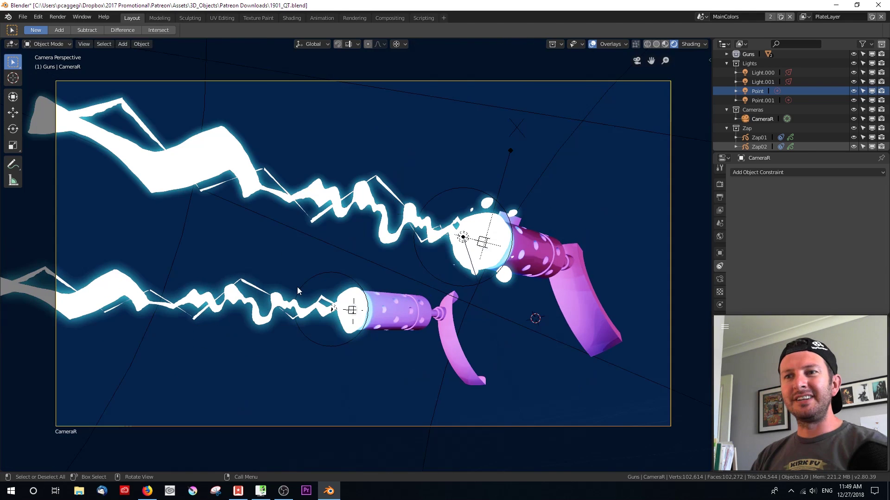
pyautogui.click(355, 316)
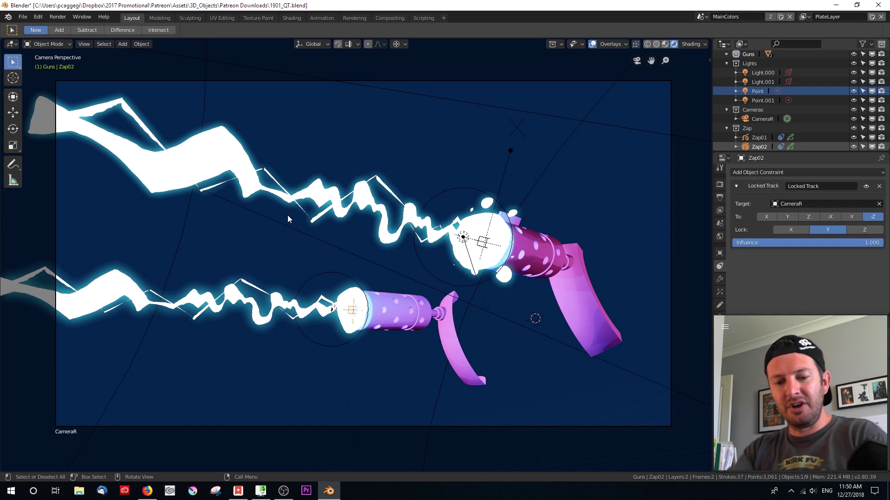
pyautogui.hotkey('ctrl', 'Tab')
# Switch Zap02 to Draw mode with the Top (X-Y) drawing plane.
pyautogui.click(285, 163)
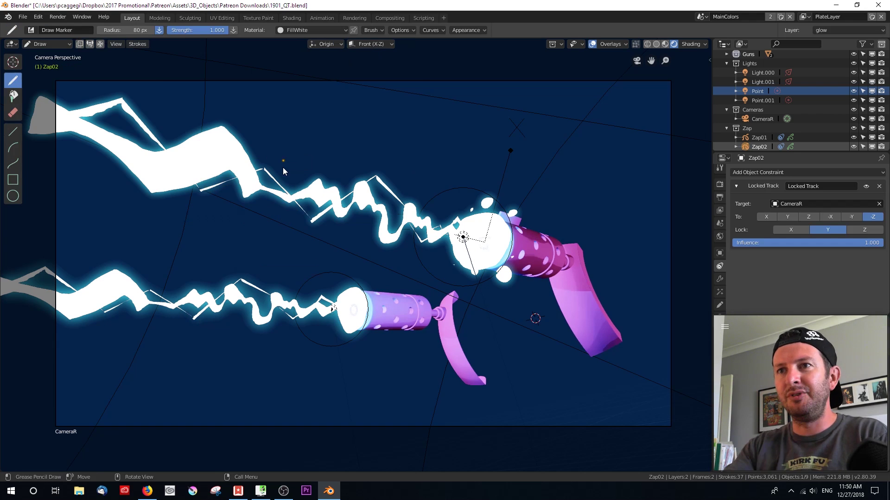
pyautogui.click(362, 46)
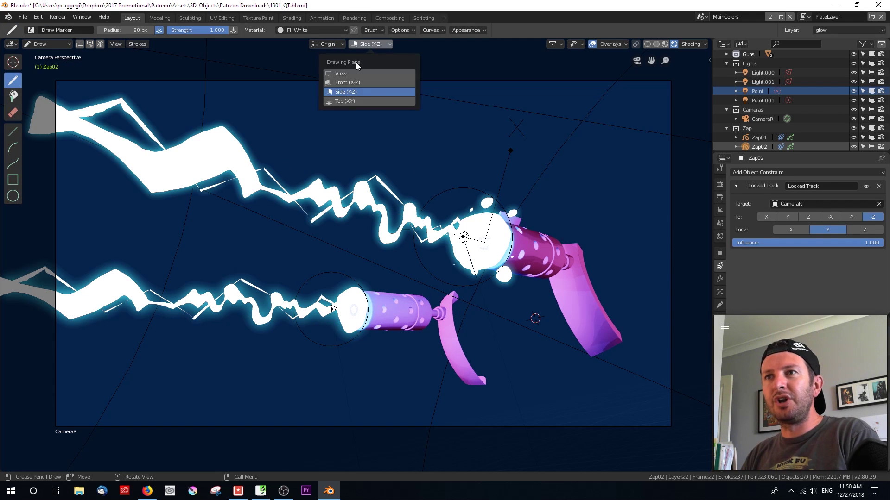
pyautogui.click(346, 101)
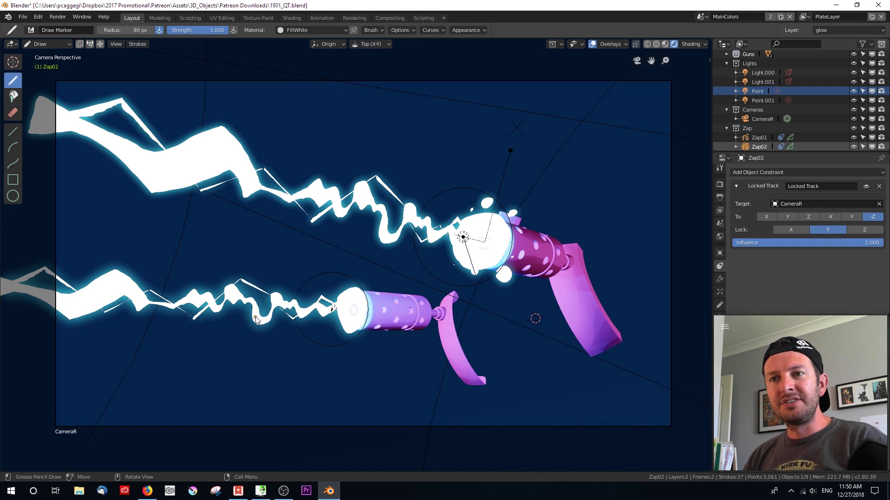
# Draw several white strokes filling gaps along the lower bolt, then return to Object Mode.
pyautogui.moveTo(253, 315); pyautogui.dragTo(230, 316)
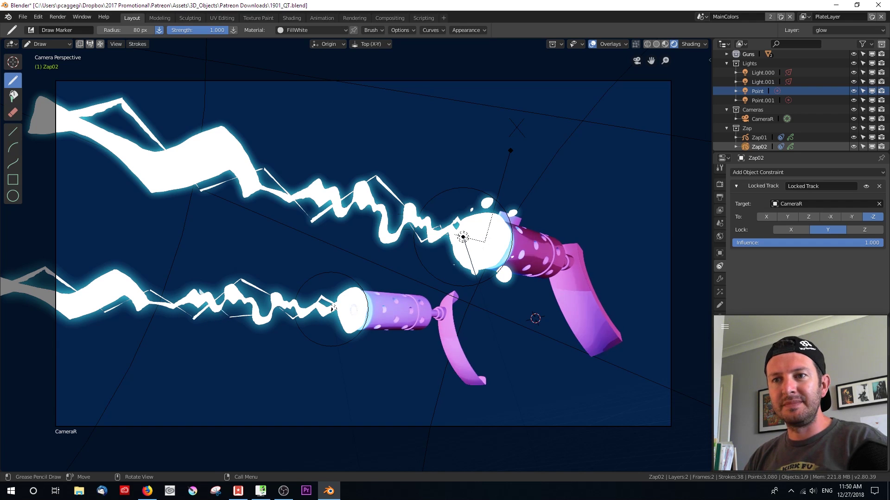
pyautogui.moveTo(230, 310)
pyautogui.mouseDown()
pyautogui.moveTo(194, 300)
pyautogui.moveTo(151, 307)
pyautogui.mouseUp()
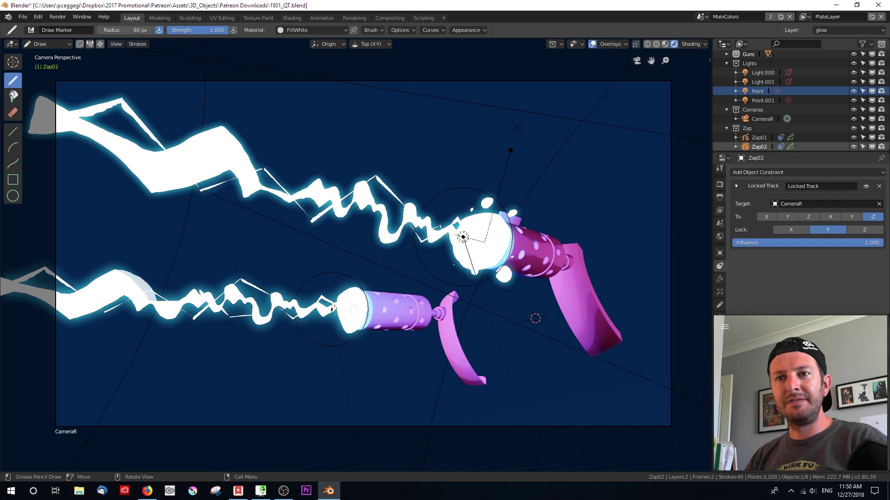
pyautogui.moveTo(332, 308); pyautogui.dragTo(333, 309)
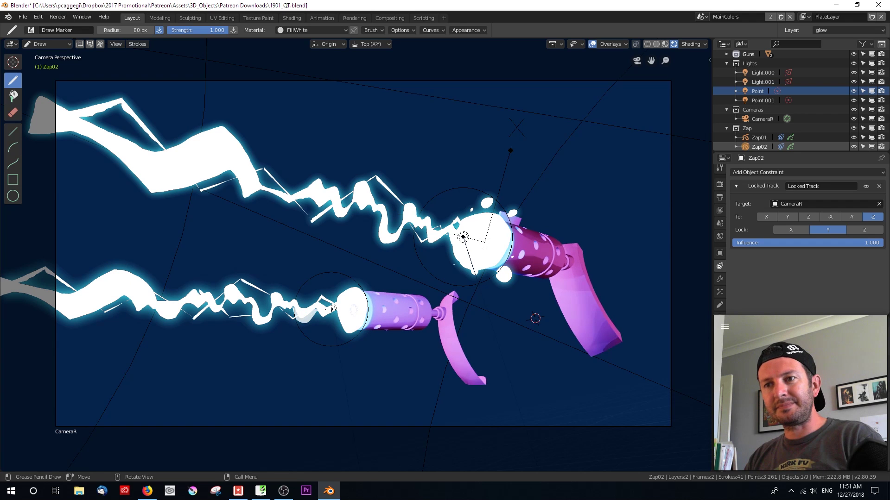
pyautogui.moveTo(332, 309); pyautogui.dragTo(333, 310)
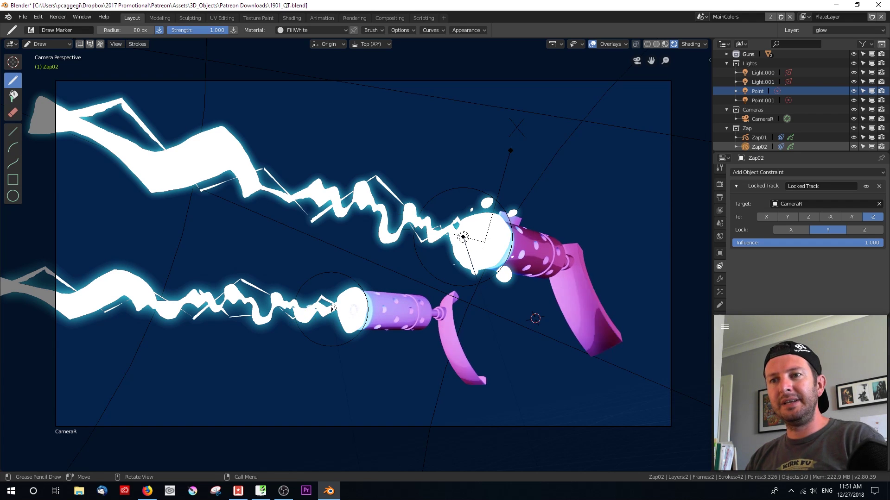
pyautogui.moveTo(333, 308); pyautogui.dragTo(333, 309)
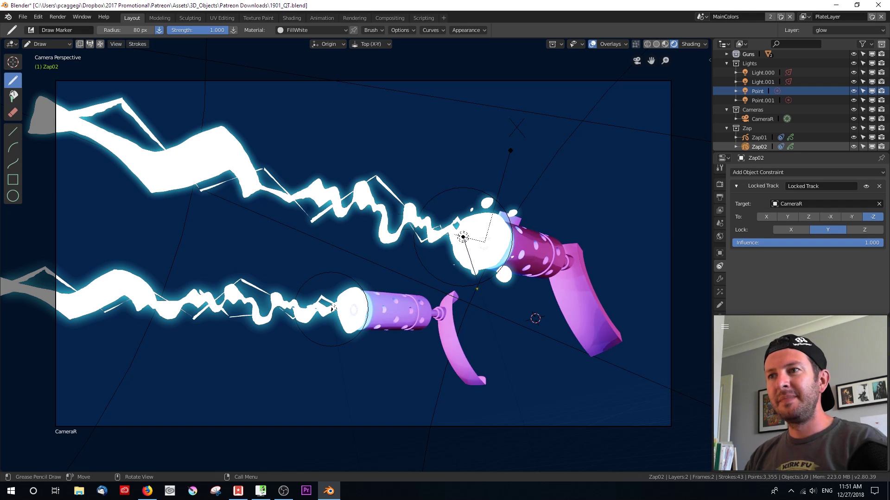
pyautogui.hotkey('ctrl', 'Tab')
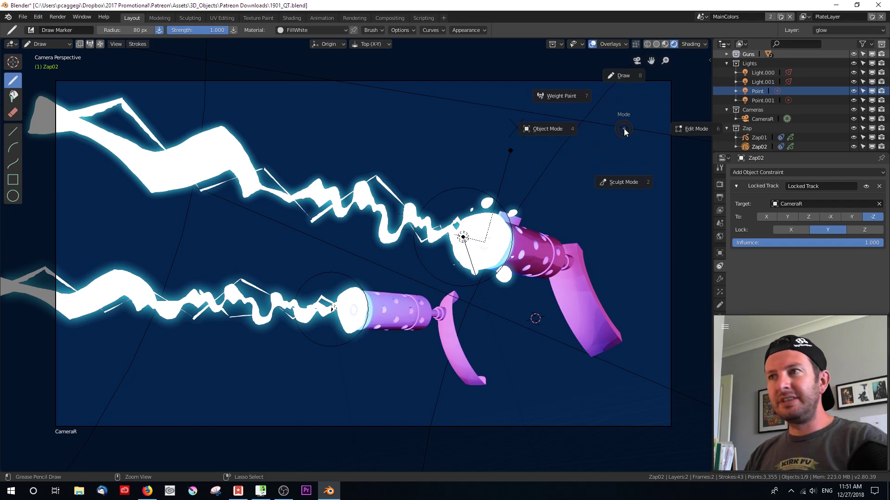
pyautogui.click(569, 133)
# Rotate CameraR about global Y, then roll it about global Z by roughly 7°.
pyautogui.click(592, 81)
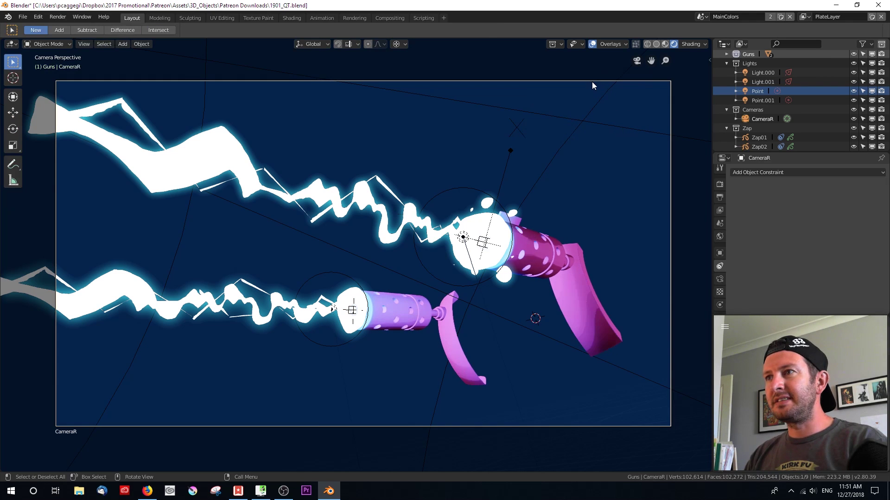
pyautogui.press('r')
pyautogui.press('y')
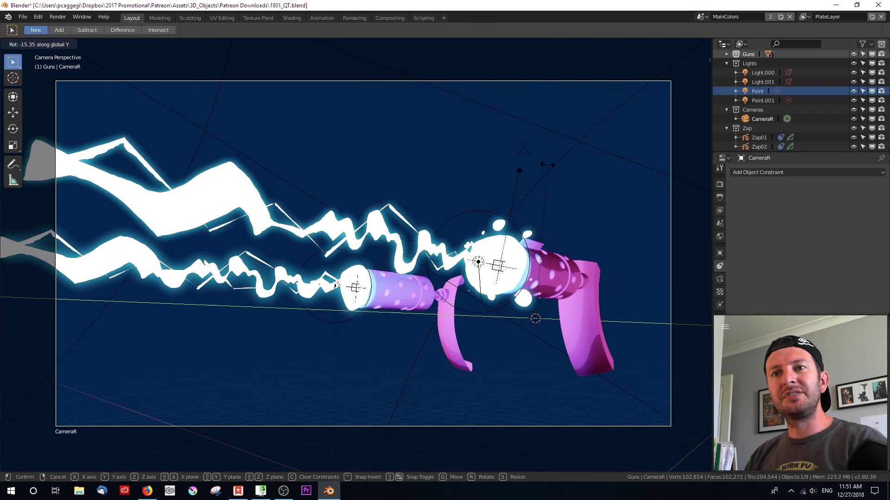
pyautogui.click(527, 247)
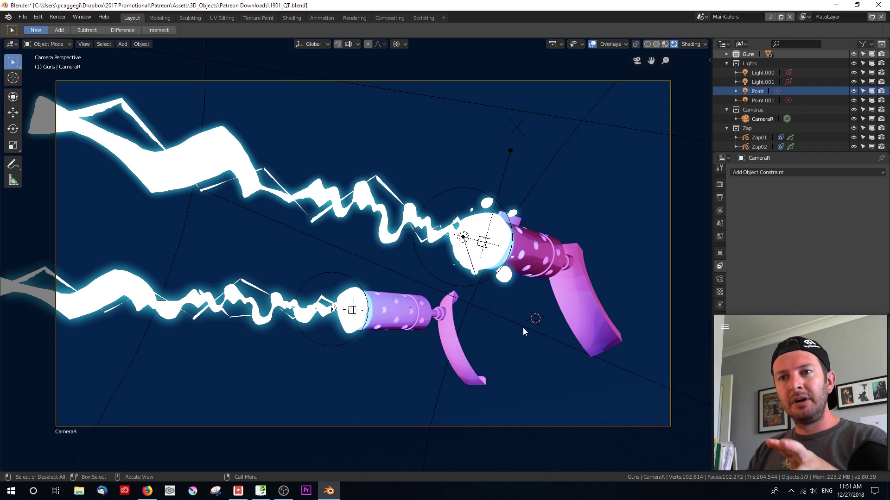
pyautogui.press('r')
pyautogui.press('z')
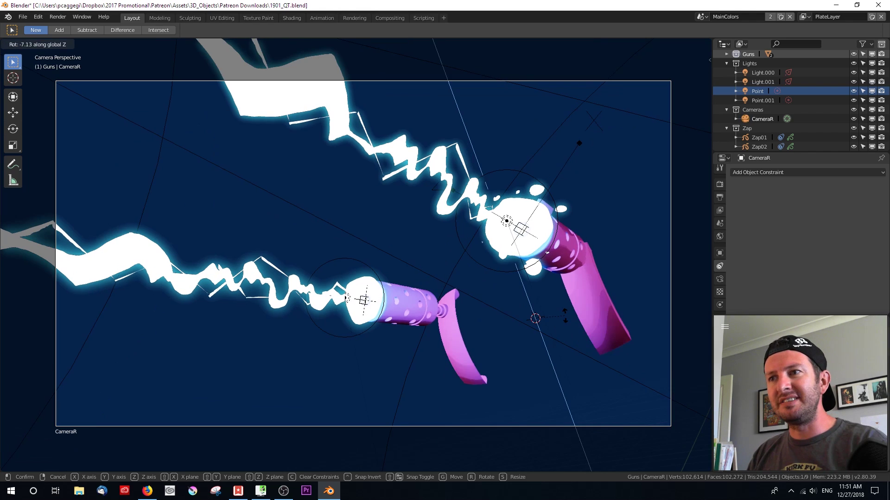
pyautogui.click(444, 223)
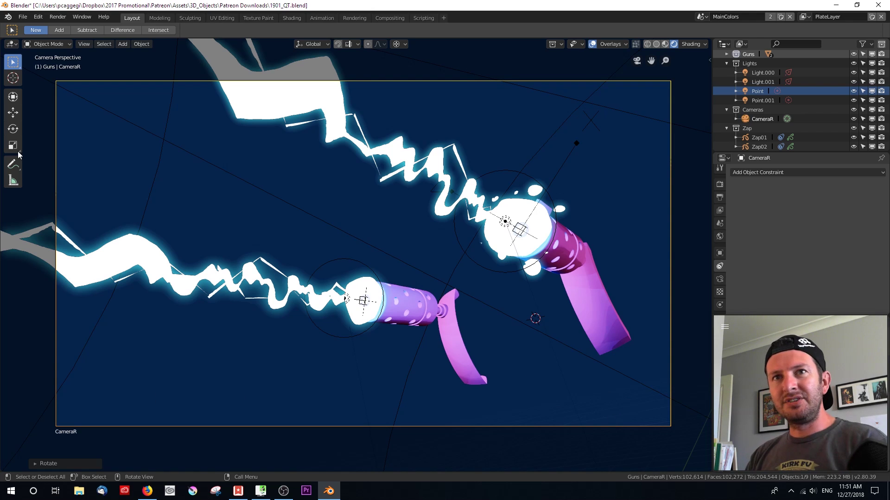
# Add a compositor below the 3D view, keep PlateLayer active, and render from its Render Layers node.
pyautogui.moveTo(2, 37); pyautogui.dragTo(3, 291)
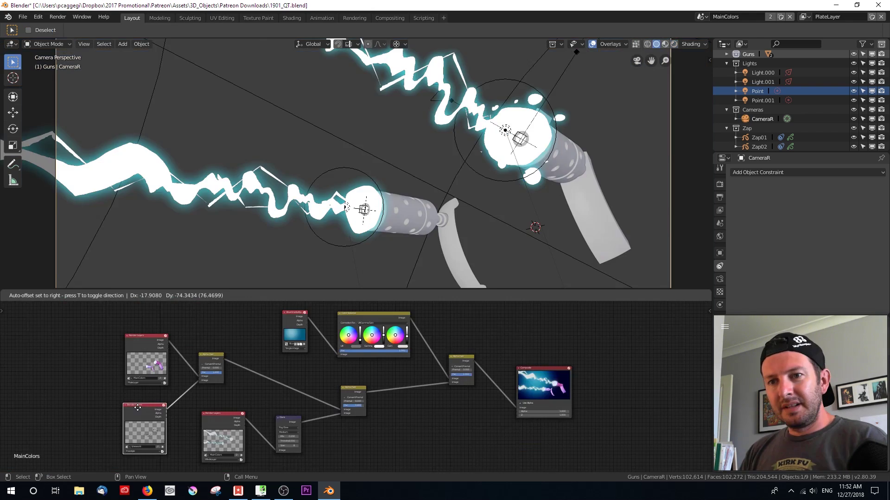
pyautogui.click(702, 16)
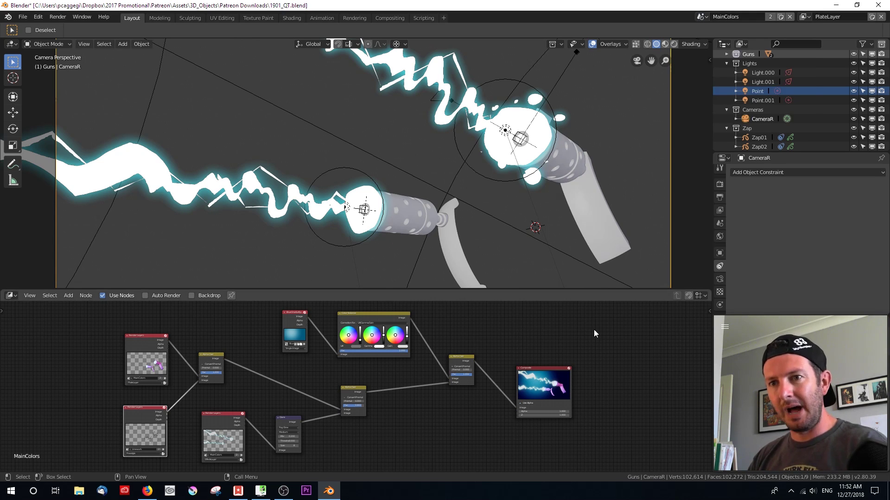
pyautogui.click(804, 17)
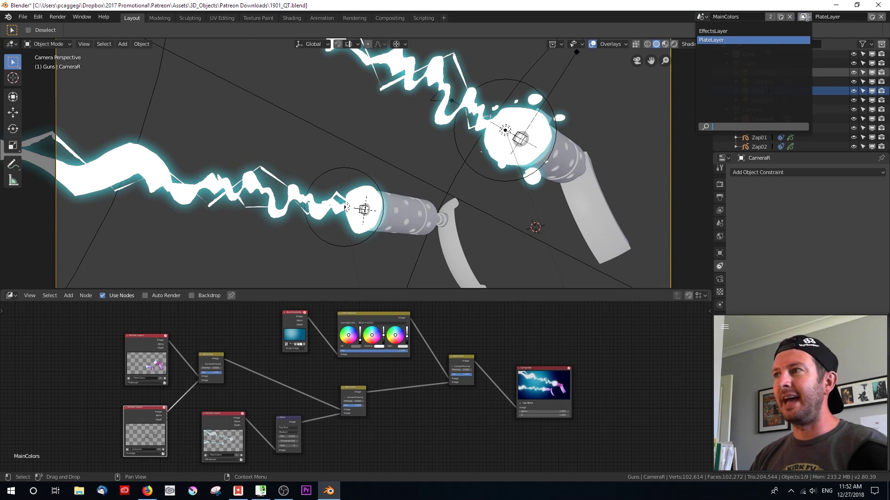
pyautogui.click(741, 40)
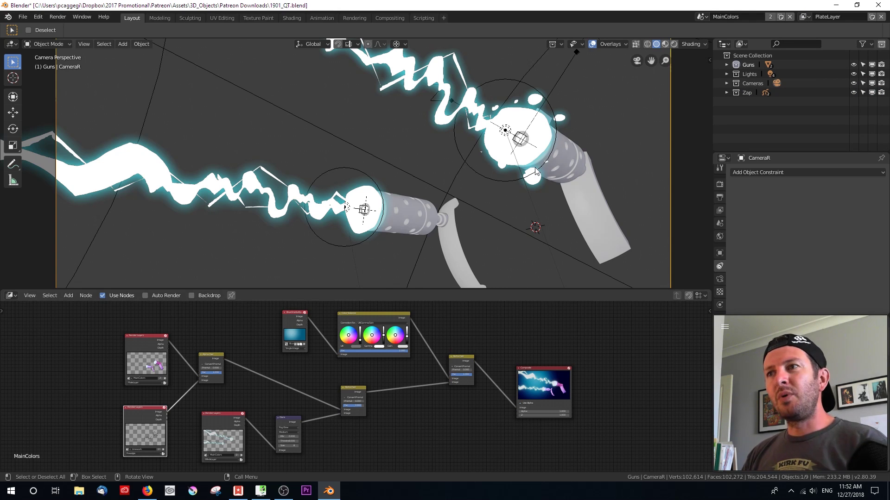
pyautogui.click(149, 349)
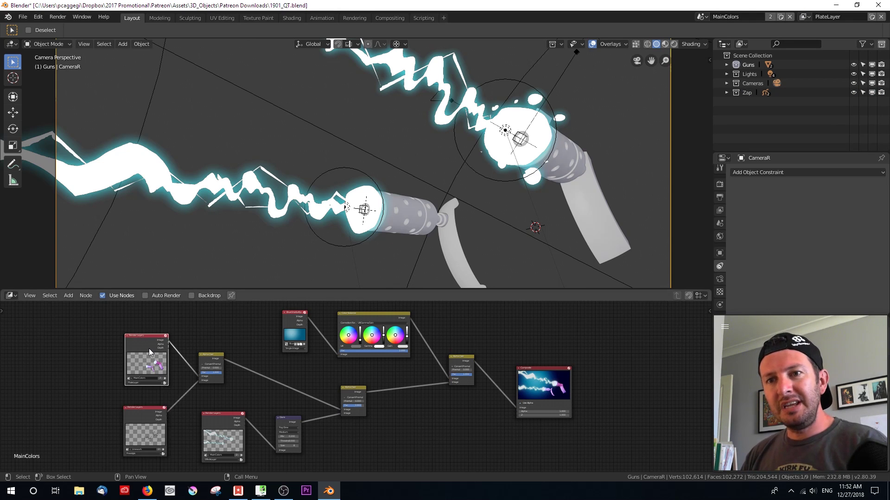
pyautogui.click(165, 383)
# Re-render the composite and pan the render view toward the upper gun.
pyautogui.keyDown('ctrl'); pyautogui.keyDown('shift'); pyautogui.click(202, 379); pyautogui.keyUp('shift'); pyautogui.keyUp('ctrl')
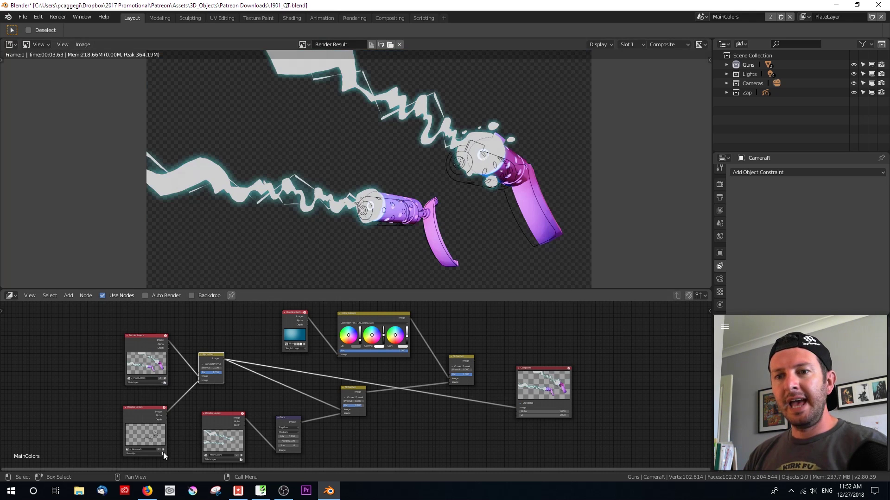
pyautogui.click(163, 454)
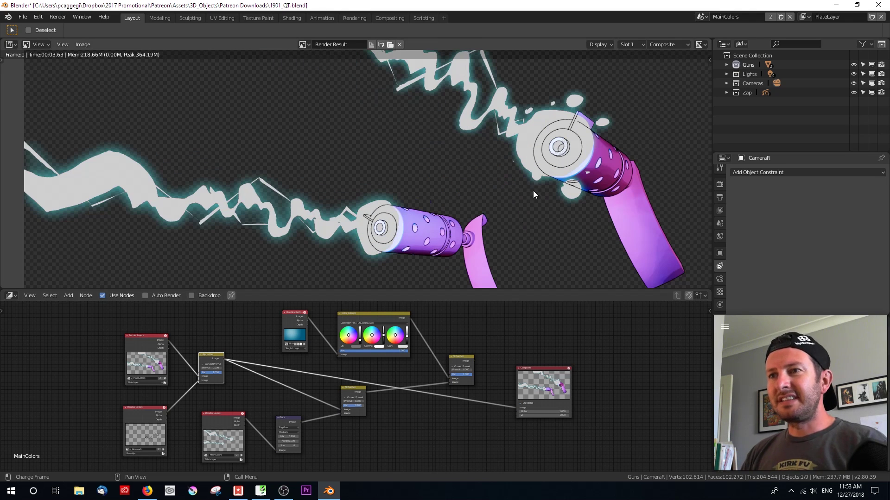
pyautogui.moveTo(537, 199); pyautogui.dragTo(504, 153, button='middle')
pyautogui.scroll(1, 494, 149)
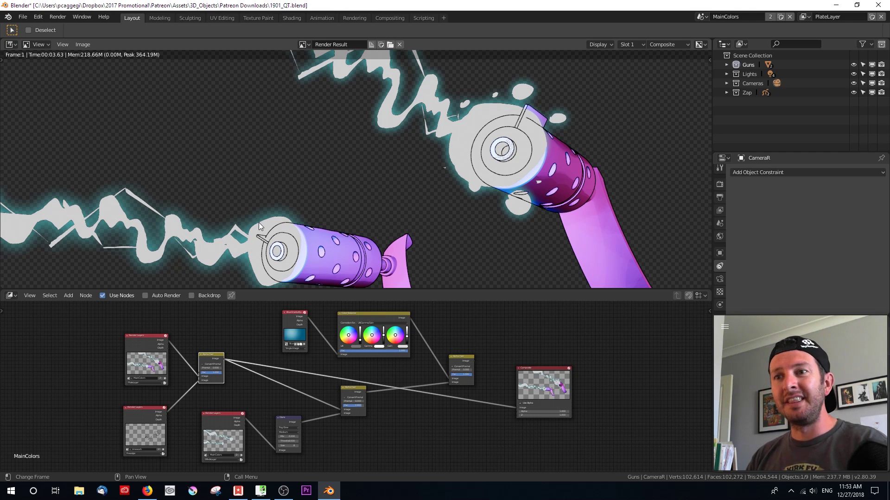
pyautogui.scroll(3, 370, 367)
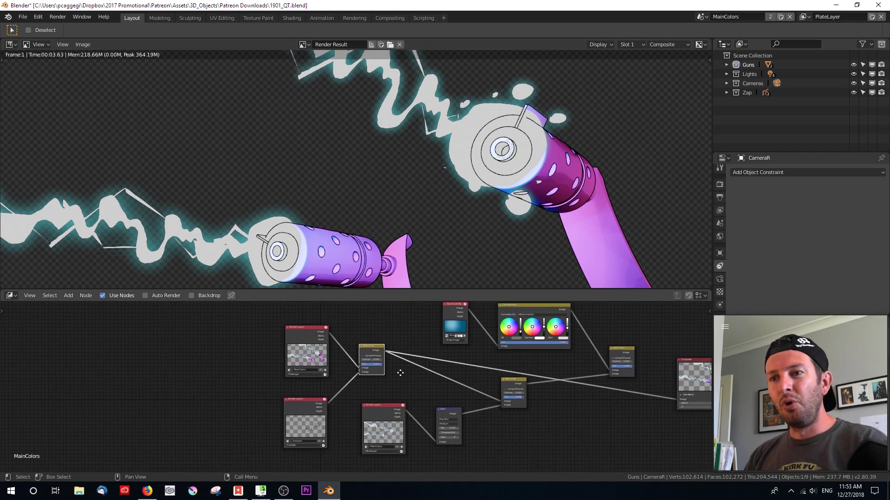
# Stack both Render Layers nodes up-left and nudge the top Alpha Over node left.
pyautogui.moveTo(379, 326); pyautogui.dragTo(392, 348)
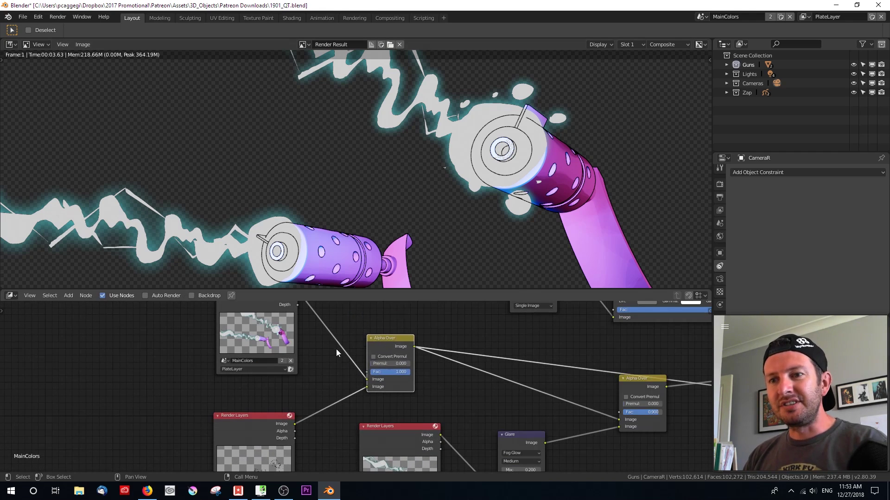
pyautogui.moveTo(338, 353); pyautogui.dragTo(317, 399, button='middle')
pyautogui.moveTo(216, 349); pyautogui.dragTo(178, 340)
pyautogui.moveTo(237, 463); pyautogui.dragTo(201, 420)
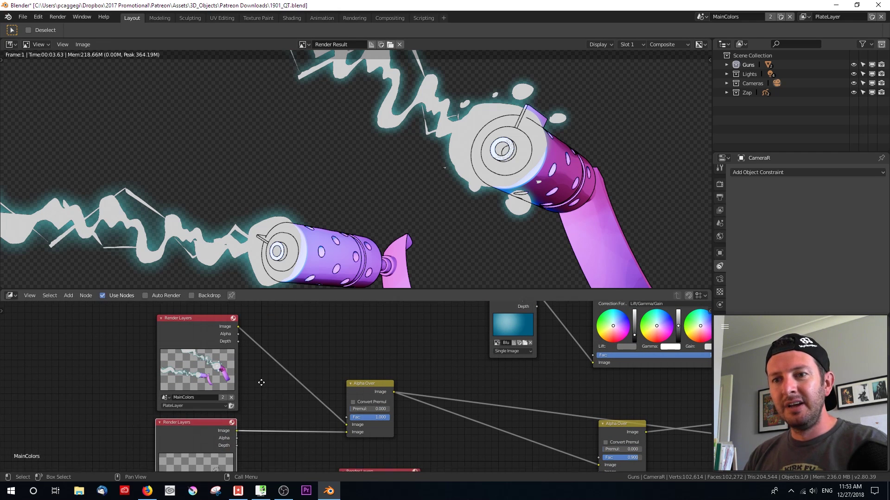
pyautogui.moveTo(282, 398); pyautogui.dragTo(279, 339, button='middle')
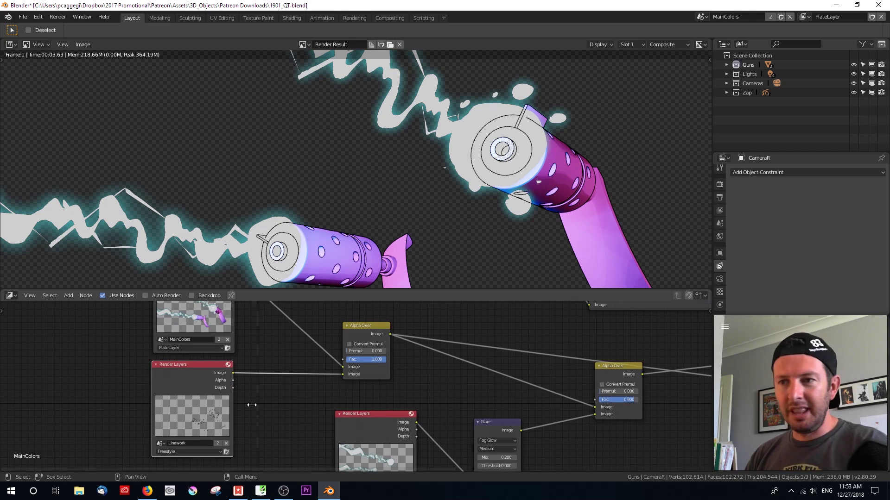
pyautogui.moveTo(354, 331); pyautogui.dragTo(320, 330)
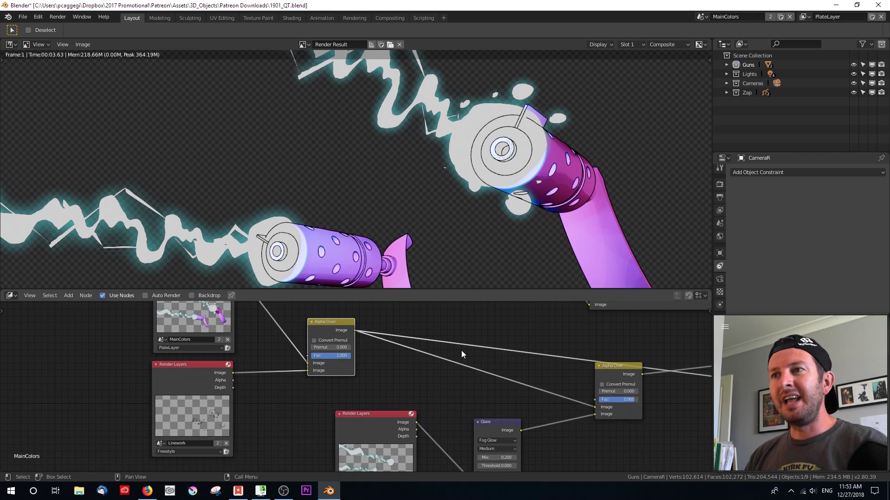
pyautogui.scroll(-1, 463, 357)
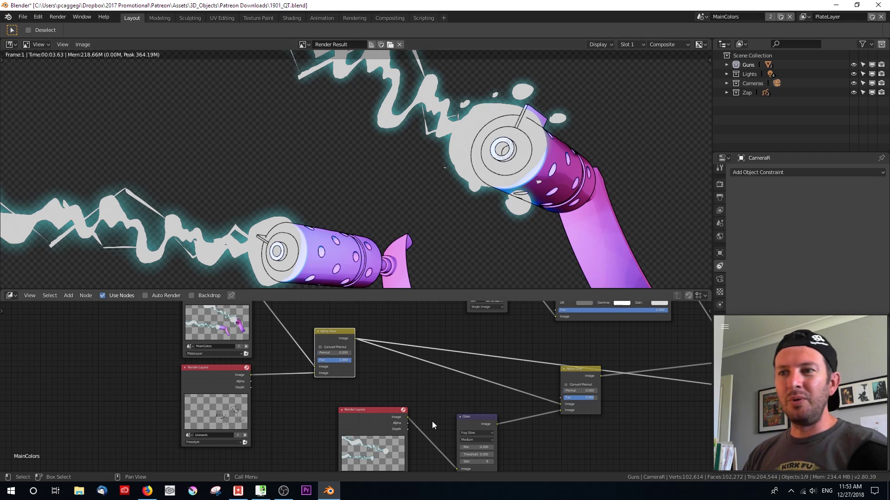
pyautogui.scroll(-2, 442, 394)
pyautogui.moveTo(444, 393); pyautogui.dragTo(318, 385, button='middle')
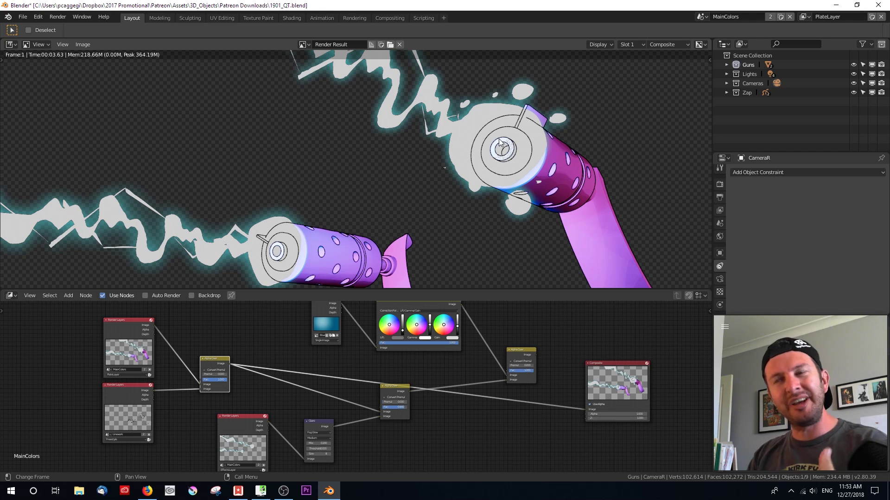
# Switch to the EffectsLayer view layer, enlarge the outliner, and inspect the Zap collection.
pyautogui.click(805, 17)
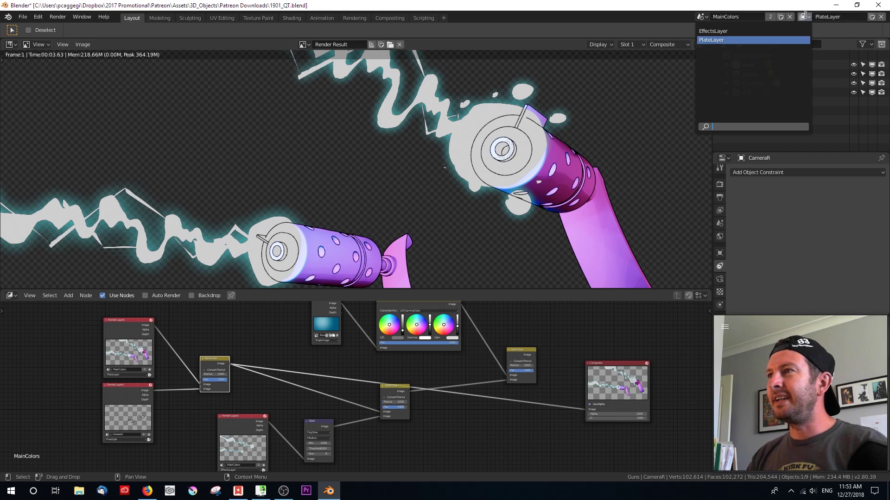
pyautogui.click(791, 30)
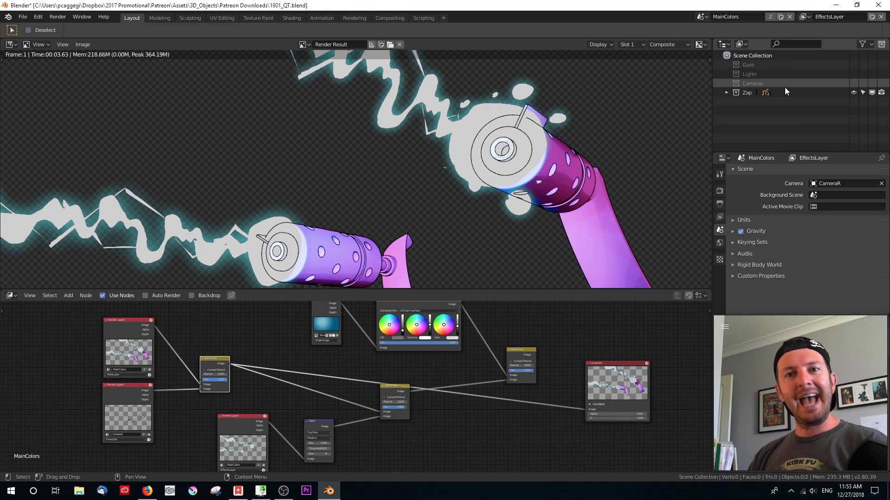
pyautogui.moveTo(743, 153); pyautogui.dragTo(745, 195)
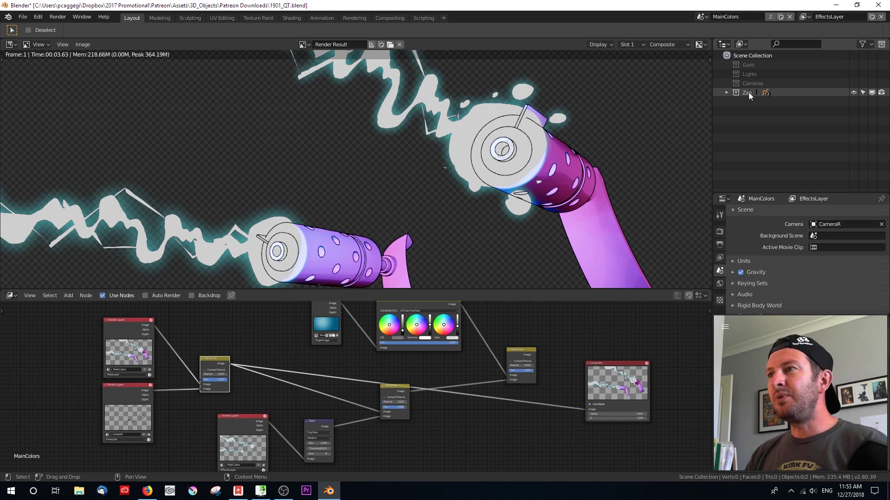
pyautogui.click(728, 92)
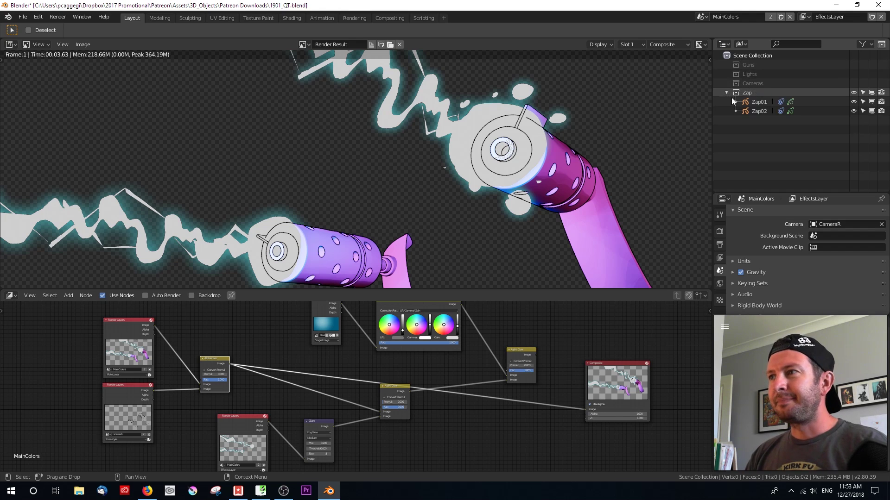
pyautogui.click(726, 92)
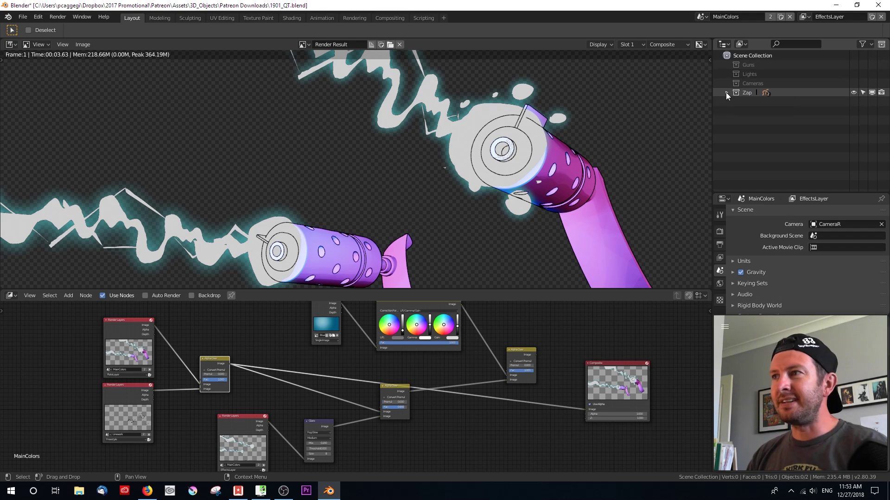
# Return to PlateLayer and begin excluding the Zap collection from it.
pyautogui.click(805, 16)
pyautogui.click(796, 40)
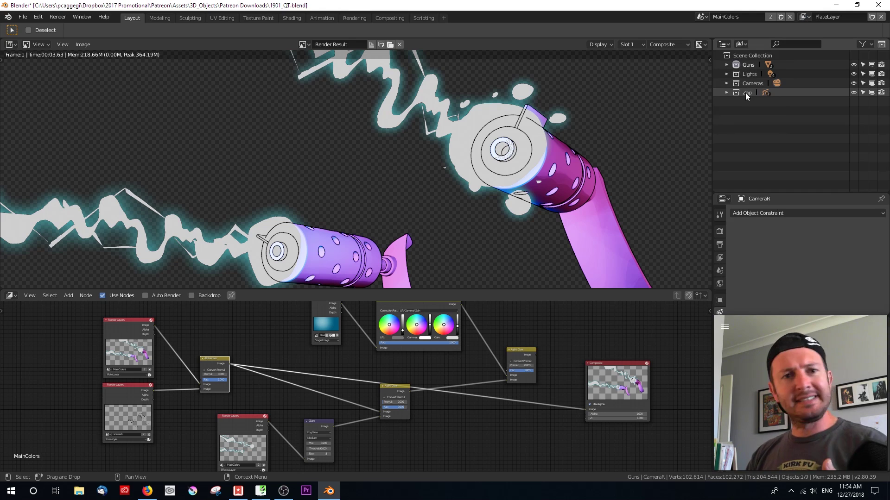
pyautogui.click(727, 93)
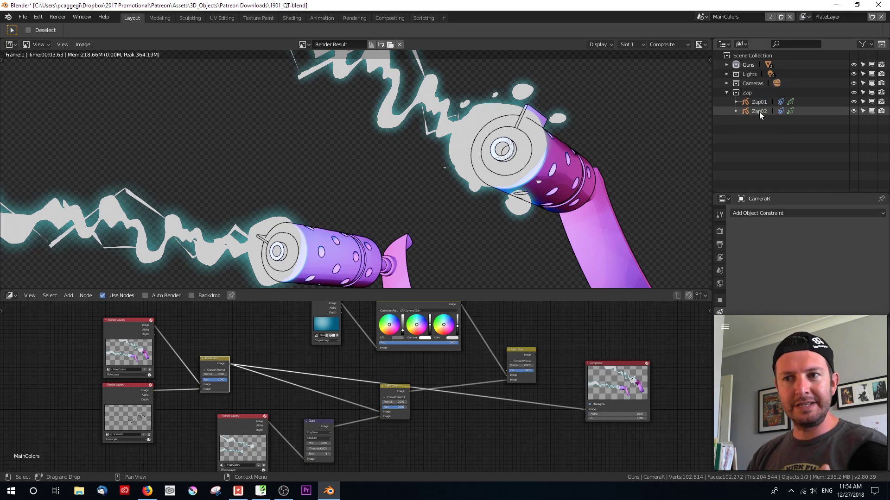
pyautogui.click(726, 93)
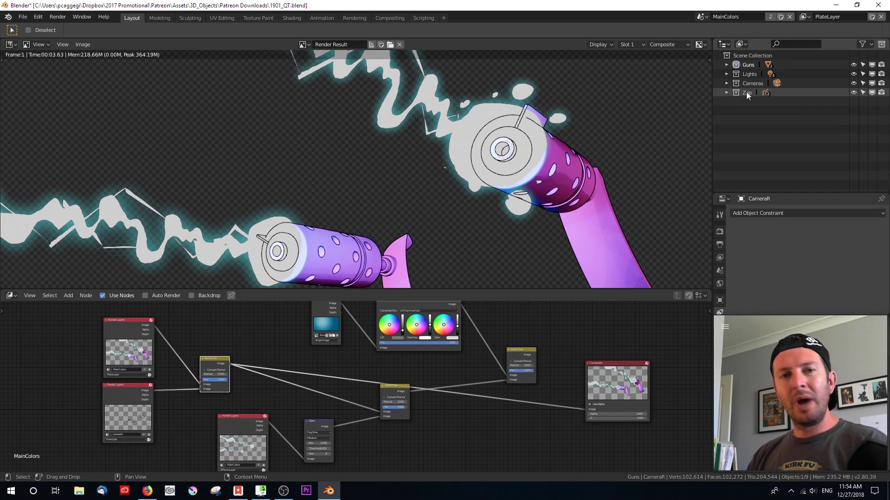
pyautogui.press('e')
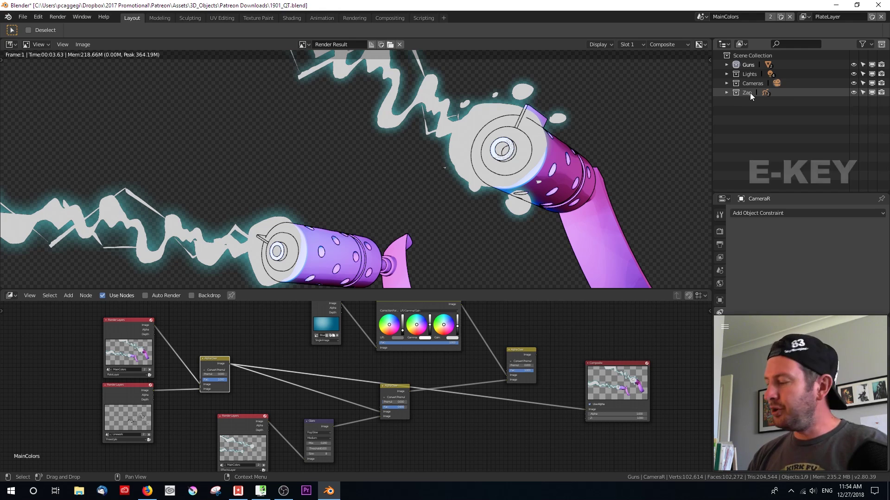
pyautogui.rightClick(749, 93)
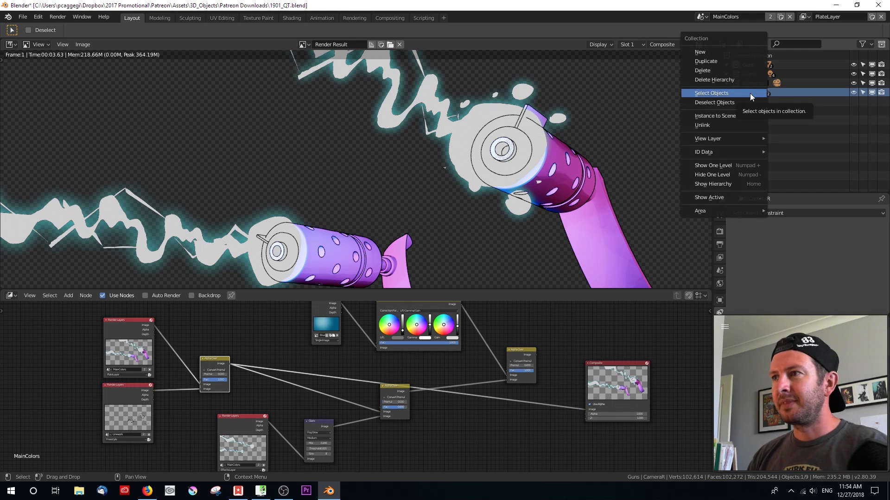
# Exclude Zap from PlateLayer with View Layer > Set Exclude, then make EffectsLayer active.
pyautogui.moveTo(746, 140)
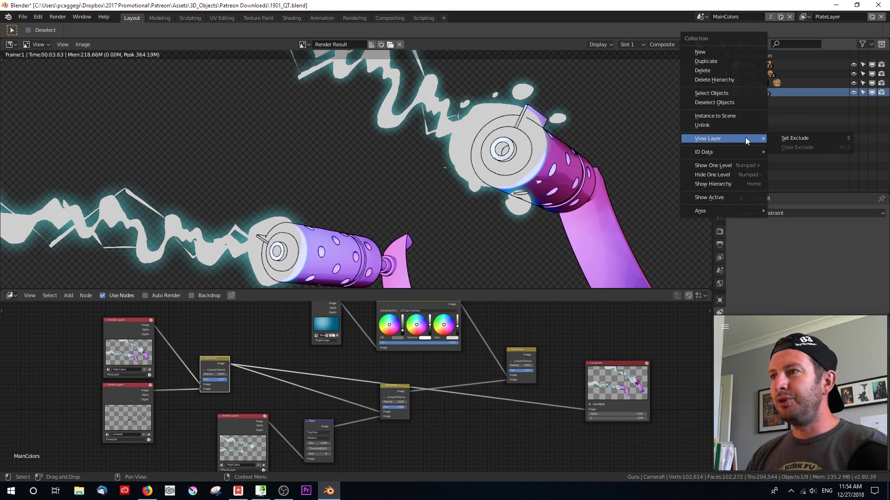
pyautogui.click(822, 137)
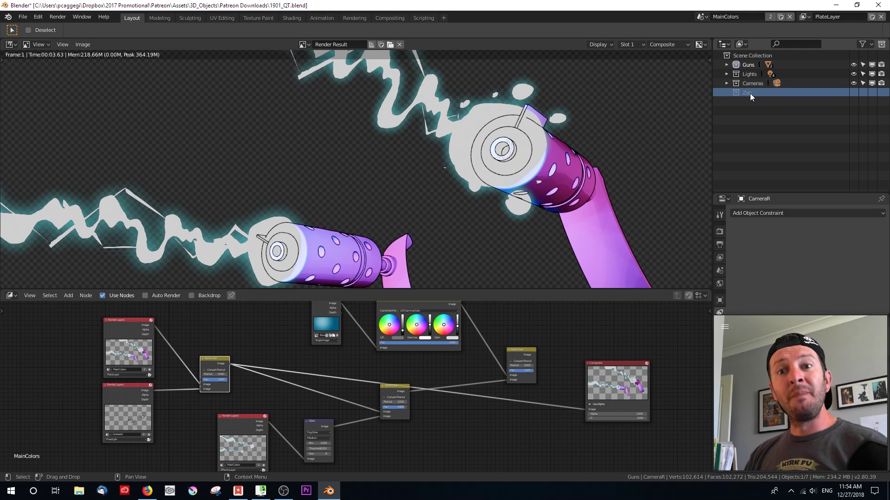
pyautogui.click(805, 17)
pyautogui.click(801, 33)
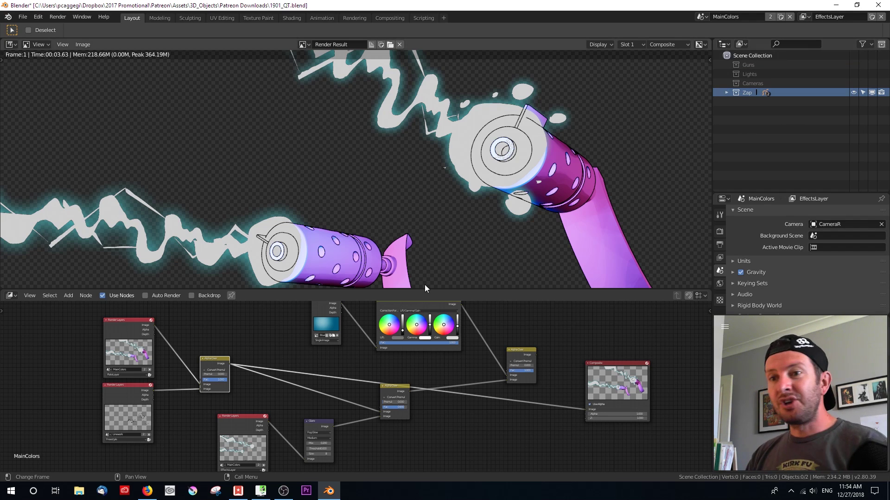
# Frame the lightning Render Layers and Glare nodes and re-render the EffectsLayer.
pyautogui.moveTo(276, 400); pyautogui.dragTo(342, 398, button='middle')
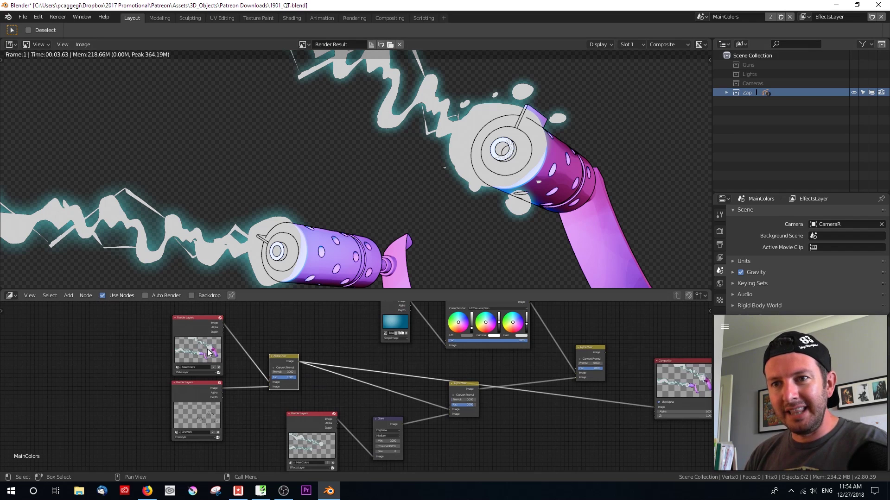
pyautogui.scroll(3, 222, 353)
pyautogui.moveTo(226, 383); pyautogui.dragTo(374, 449, button='middle')
pyautogui.scroll(1, 397, 411)
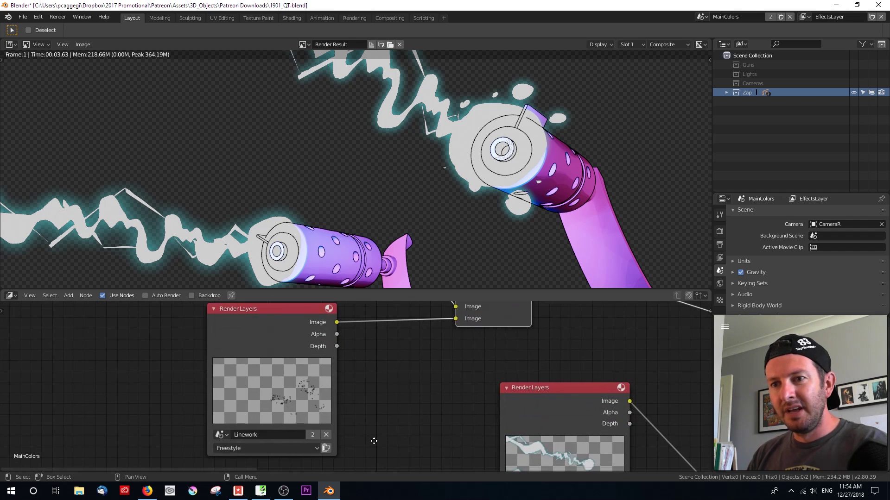
pyautogui.scroll(-2, 388, 404)
pyautogui.moveTo(407, 407); pyautogui.dragTo(292, 337, button='middle')
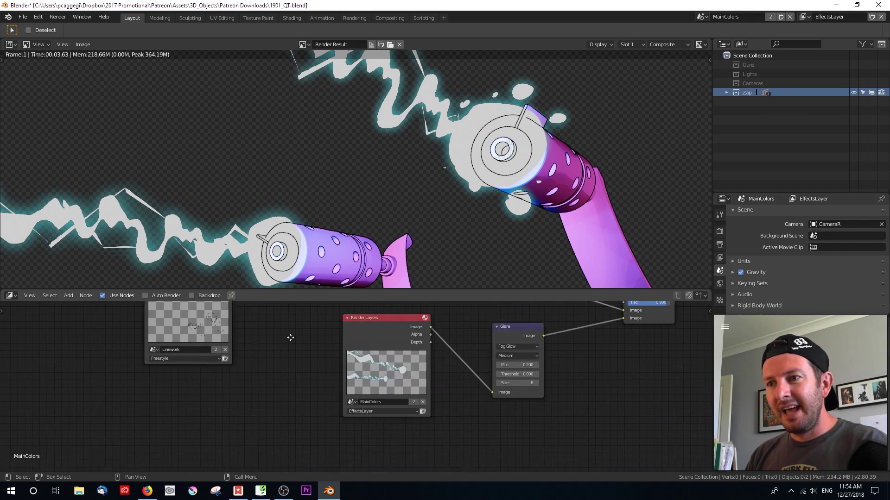
pyautogui.scroll(3, 278, 343)
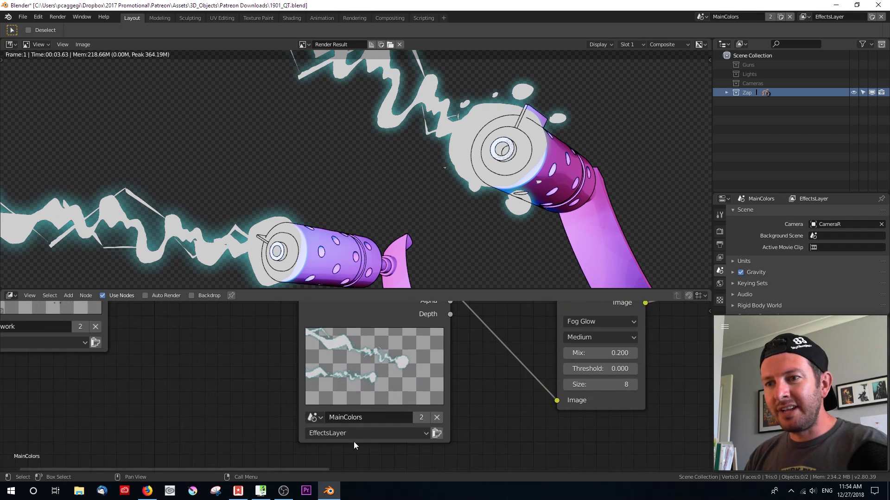
pyautogui.click(437, 433)
pyautogui.moveTo(463, 291); pyautogui.dragTo(463, 348)
# Display the EffectsLayer lightning pass centered in the render viewer.
pyautogui.click(658, 43)
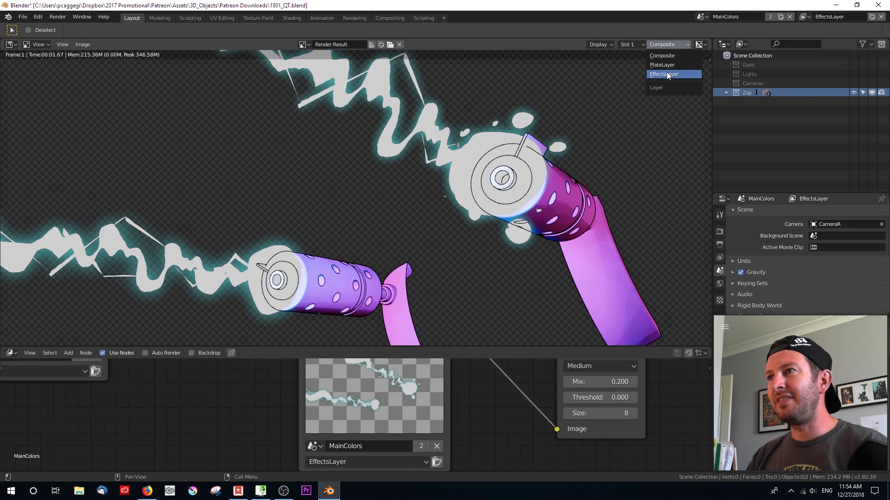
pyautogui.click(666, 72)
pyautogui.scroll(-4, 404, 240)
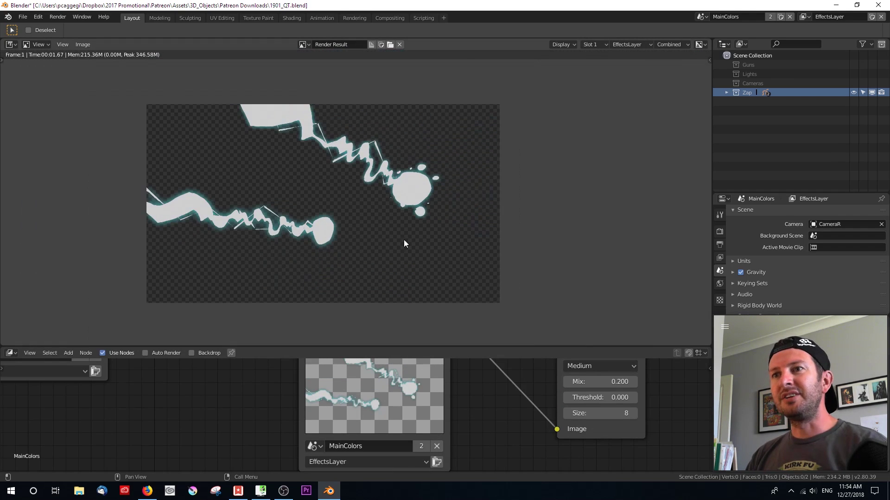
pyautogui.scroll(2, 360, 235)
pyautogui.moveTo(360, 236); pyautogui.dragTo(402, 255, button='middle')
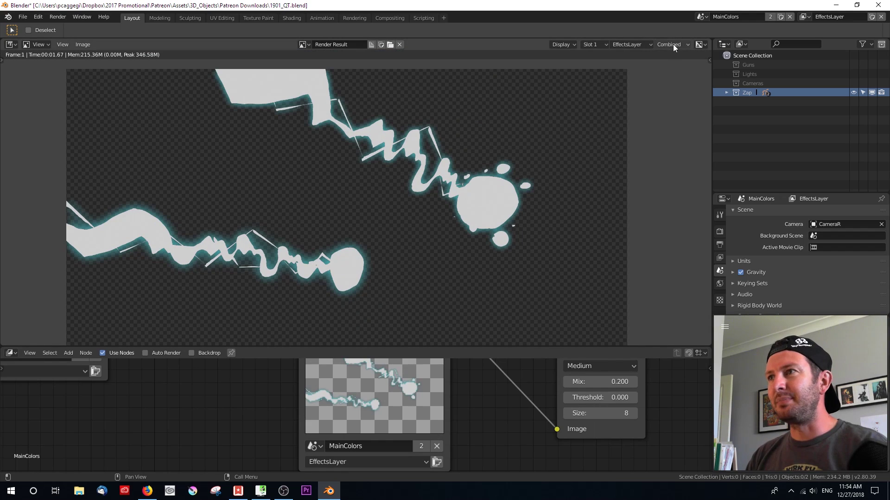
# Switch the viewer to the PlateLayer guns-only pass and frame the PlateLayer node chain.
pyautogui.click(638, 44)
pyautogui.click(637, 62)
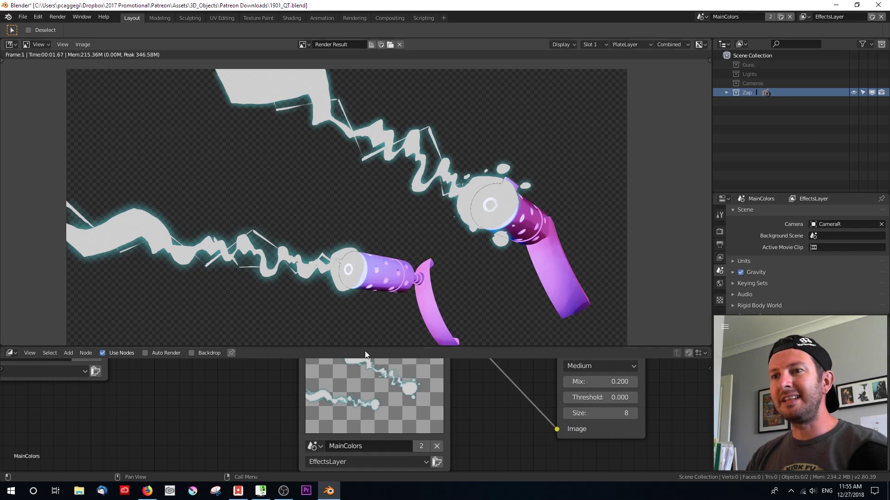
pyautogui.scroll(-3, 206, 401)
pyautogui.moveTo(206, 402); pyautogui.dragTo(403, 407, button='middle')
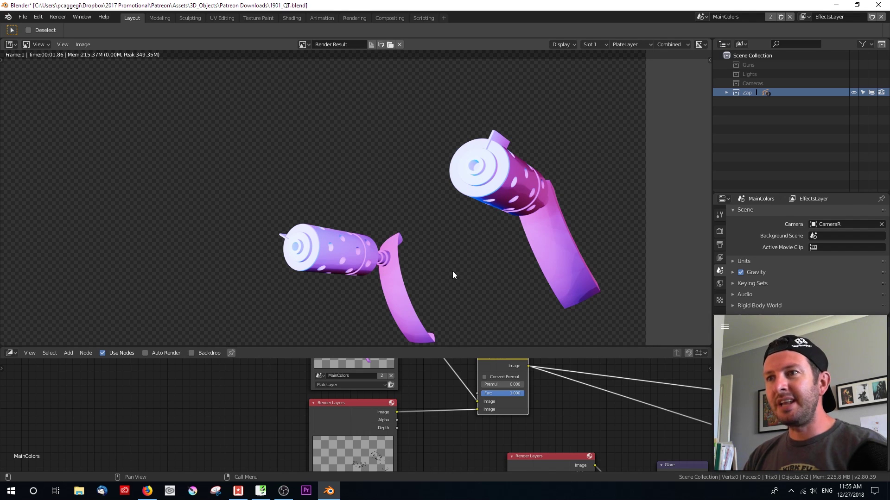
pyautogui.scroll(-1, 452, 271)
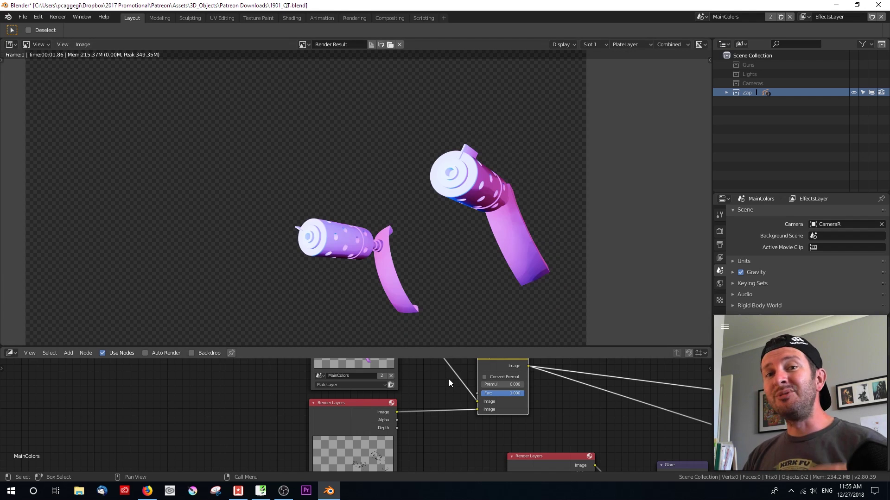
pyautogui.click(635, 46)
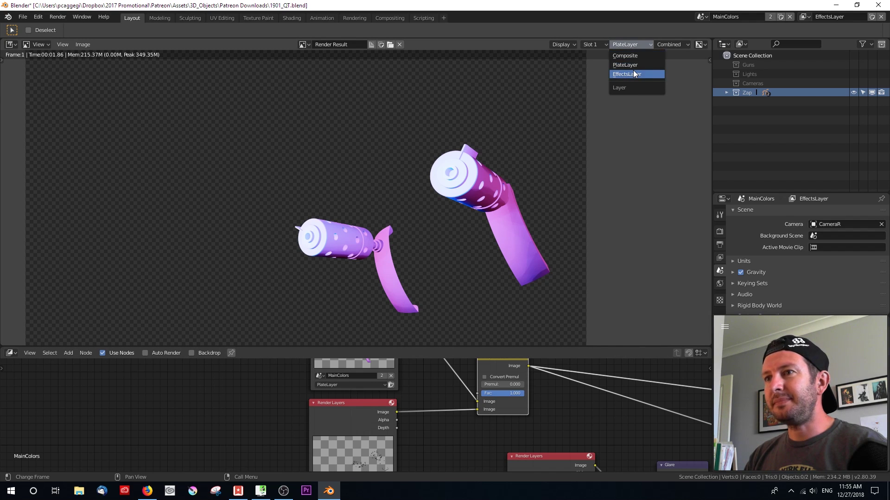
# View the EffectsLayer pass, then set the viewer back to the Composite output.
pyautogui.click(633, 71)
pyautogui.scroll(-1, 425, 424)
pyautogui.moveTo(425, 425); pyautogui.dragTo(255, 463, button='middle')
pyautogui.click(641, 45)
pyautogui.click(633, 54)
# Rearrange the nodes: Composite down, Render Layers and Glare left, middle Alpha Over up-left.
pyautogui.scroll(-1, 419, 418)
pyautogui.moveTo(419, 418); pyautogui.dragTo(294, 364, button='middle')
pyautogui.moveTo(609, 381); pyautogui.dragTo(596, 419)
pyautogui.moveTo(232, 418); pyautogui.dragTo(194, 410)
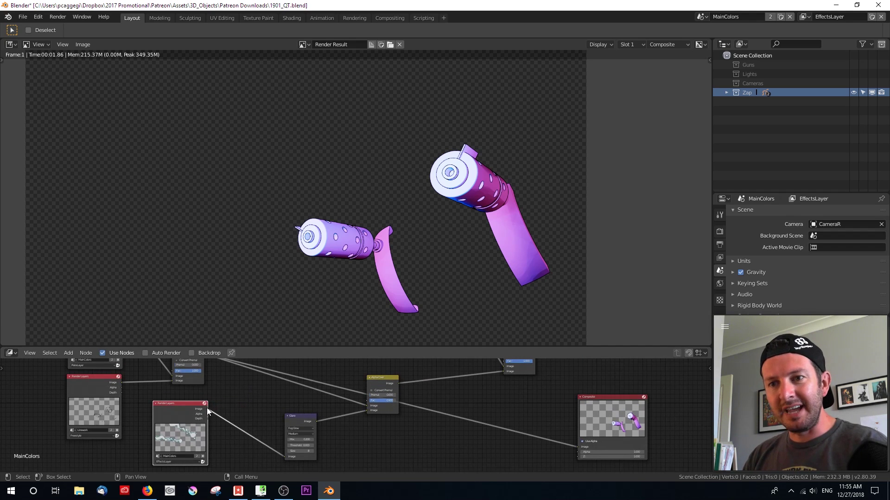
pyautogui.moveTo(308, 425); pyautogui.dragTo(267, 418)
pyautogui.scroll(1, 282, 403)
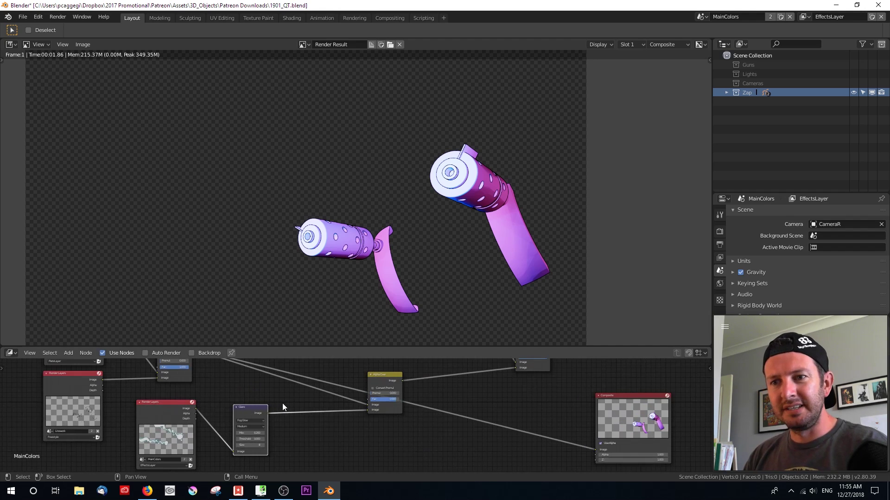
pyautogui.scroll(1, 274, 426)
pyautogui.moveTo(274, 426); pyautogui.dragTo(232, 437, button='middle')
pyautogui.moveTo(331, 419); pyautogui.dragTo(254, 398)
pyautogui.moveTo(133, 415); pyautogui.dragTo(241, 386, button='middle')
pyautogui.moveTo(437, 399); pyautogui.dragTo(342, 376, button='middle')
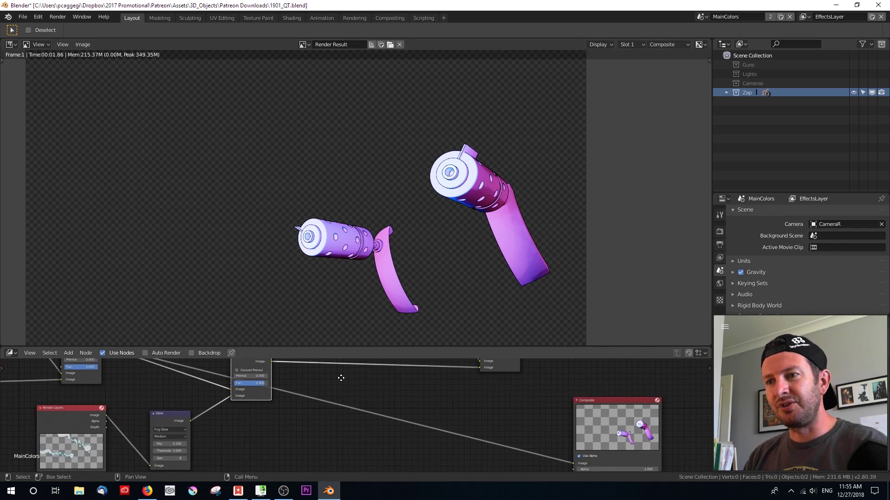
# Connect the Alpha Over Image output to the Composite Image input.
pyautogui.scroll(-1, 326, 393)
pyautogui.moveTo(285, 370); pyautogui.dragTo(542, 456)
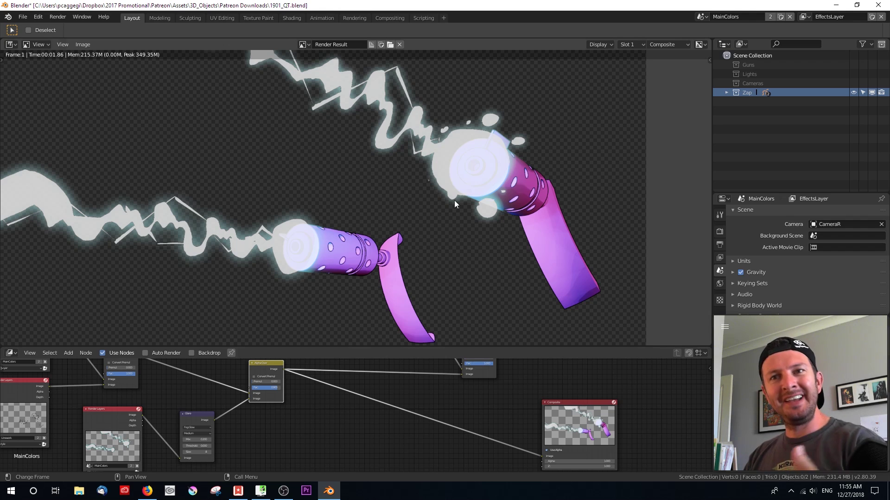
pyautogui.moveTo(277, 429); pyautogui.dragTo(376, 421, button='middle')
pyautogui.scroll(2, 467, 409)
# Set the lightning Alpha Over Fac to 1, then lower it to 0.8.
pyautogui.click(376, 421)
pyautogui.write('1')
pyautogui.press('Return')
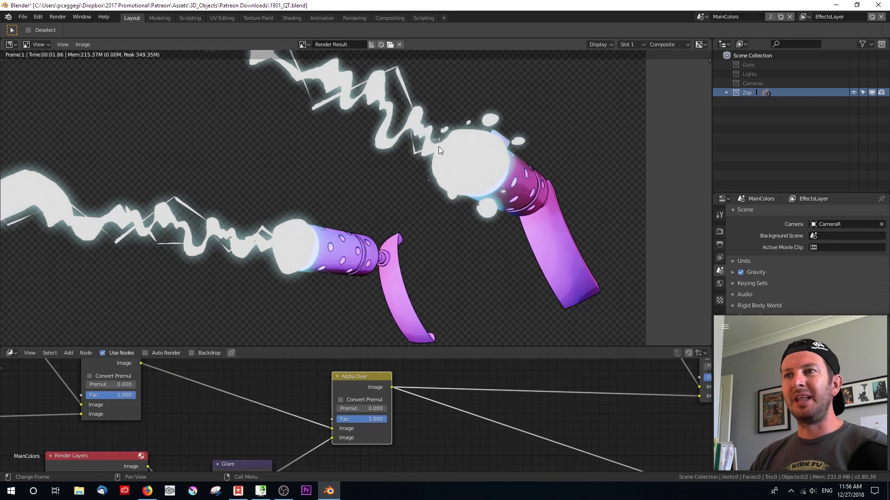
pyautogui.moveTo(375, 419); pyautogui.dragTo(370, 420)
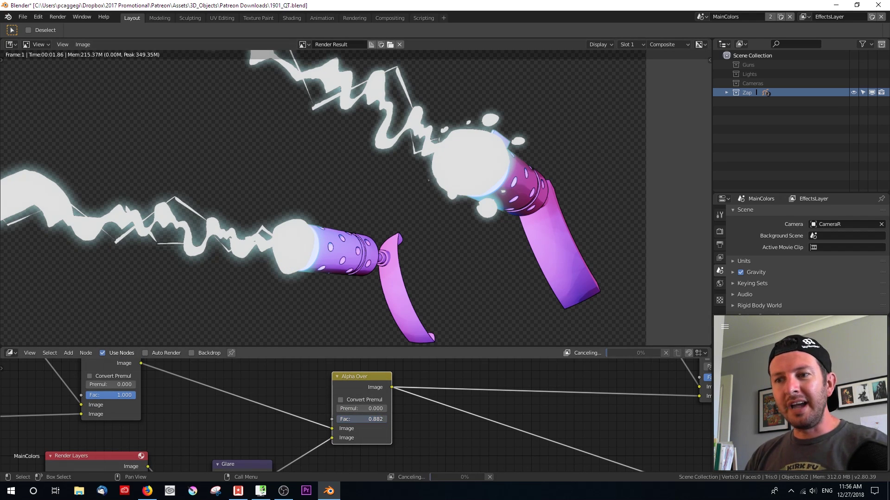
pyautogui.click(380, 420)
pyautogui.press('BackSpace')
pyautogui.write('.8')
pyautogui.press('Return')
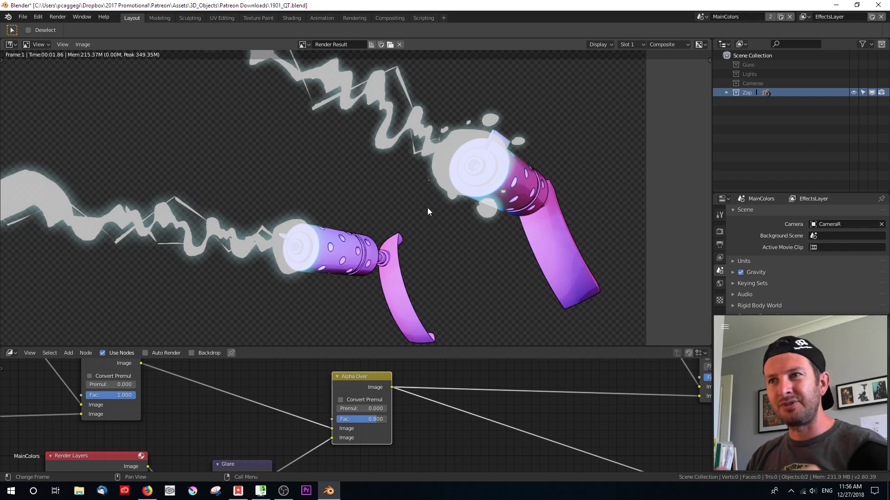
# Move the Composite node up and link the final Alpha Over output into it.
pyautogui.scroll(-4, 521, 418)
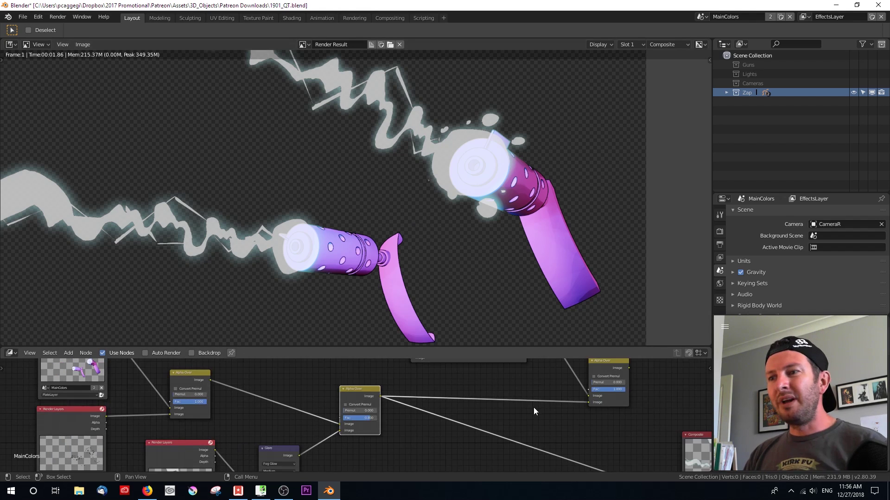
pyautogui.moveTo(474, 405); pyautogui.dragTo(440, 447, button='middle')
pyautogui.moveTo(605, 467); pyautogui.dragTo(607, 390)
pyautogui.moveTo(550, 413); pyautogui.dragTo(595, 439)
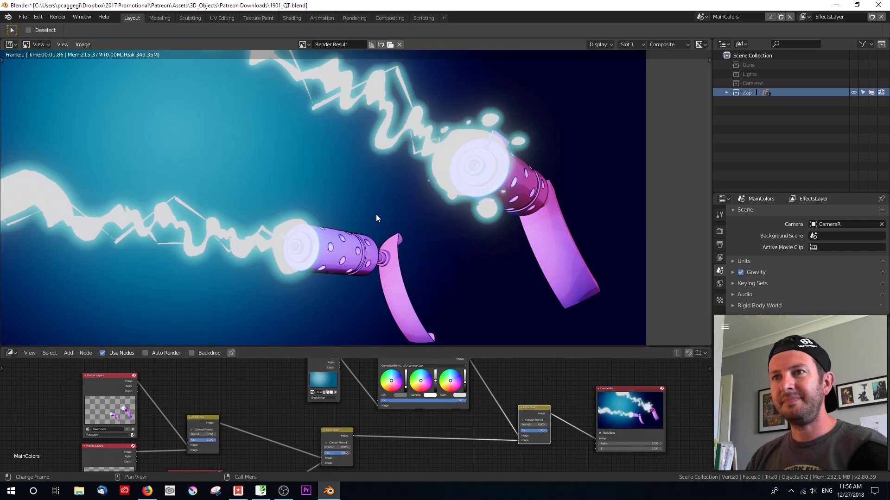
# Zoom and pan to inspect the final guns-and-lightning composite and the Glare and Color Balance nodes.
pyautogui.scroll(-2, 321, 221)
pyautogui.moveTo(321, 221); pyautogui.dragTo(384, 239, button='middle')
pyautogui.scroll(1, 449, 266)
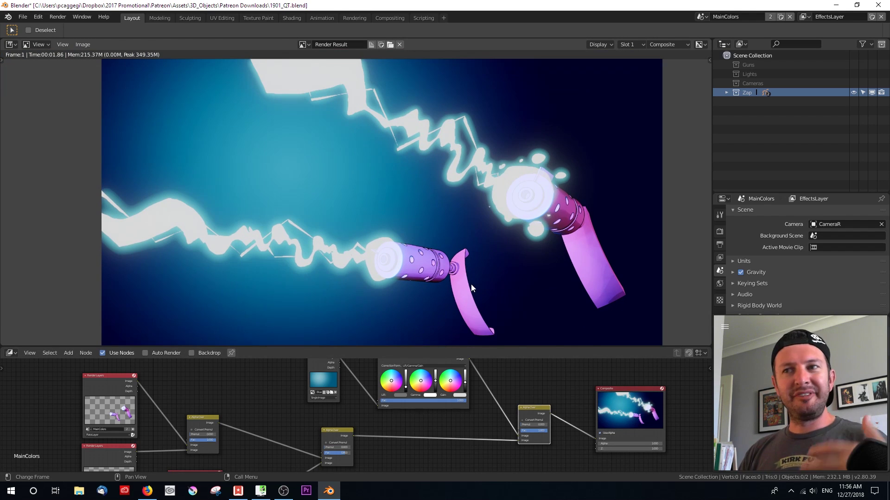
pyautogui.scroll(1, 451, 261)
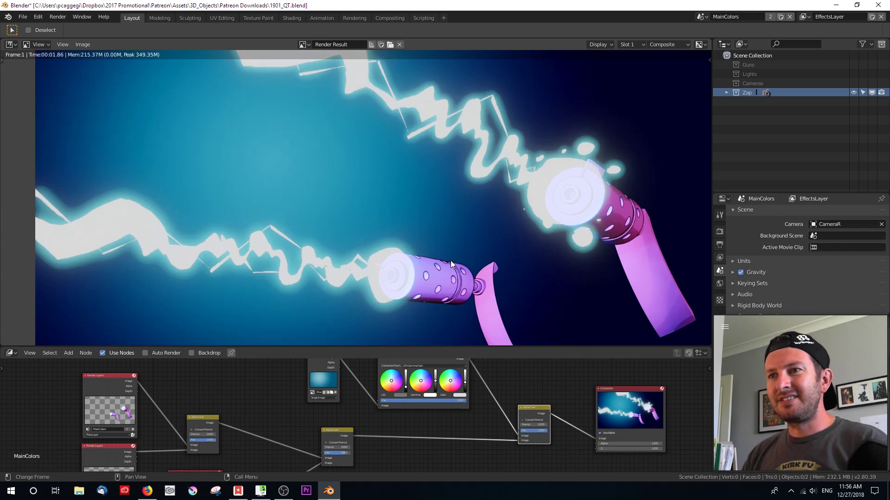
pyautogui.moveTo(445, 295); pyautogui.dragTo(443, 258, button='middle')
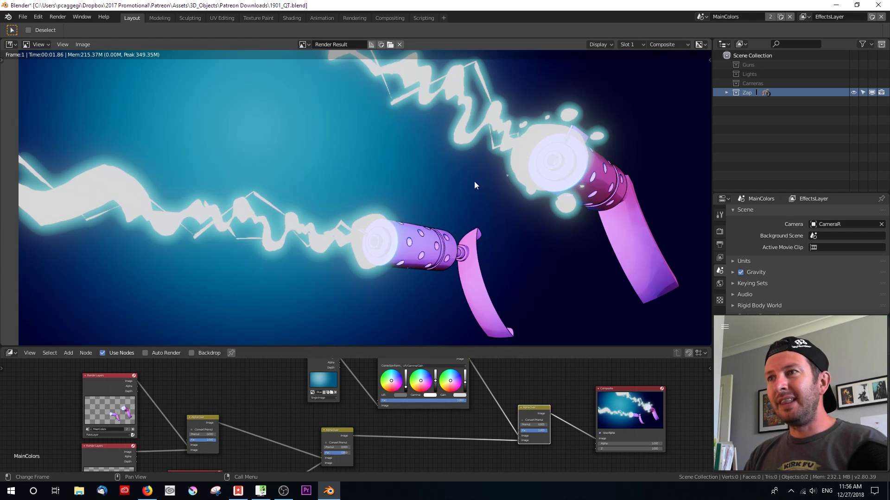
pyautogui.keyDown('shift'); pyautogui.scroll(3, 474, 185); pyautogui.keyUp('shift')
pyautogui.moveTo(296, 466); pyautogui.dragTo(322, 406, button='middle')
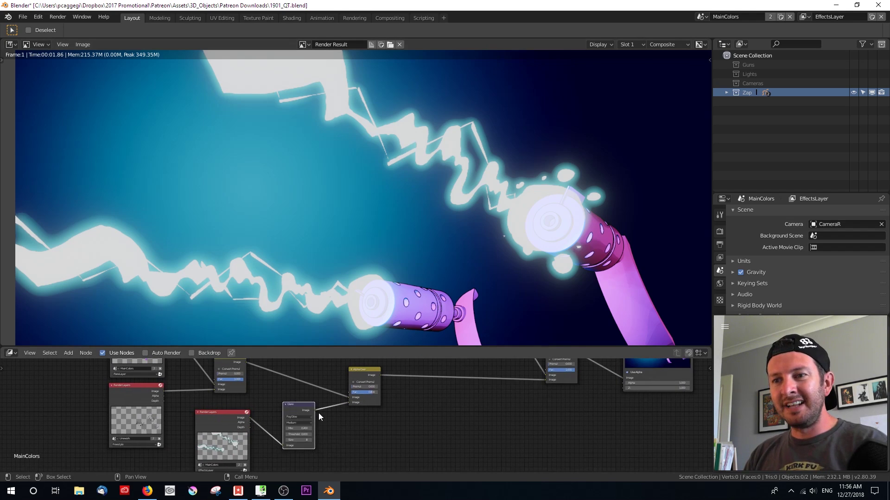
pyautogui.scroll(4, 319, 413)
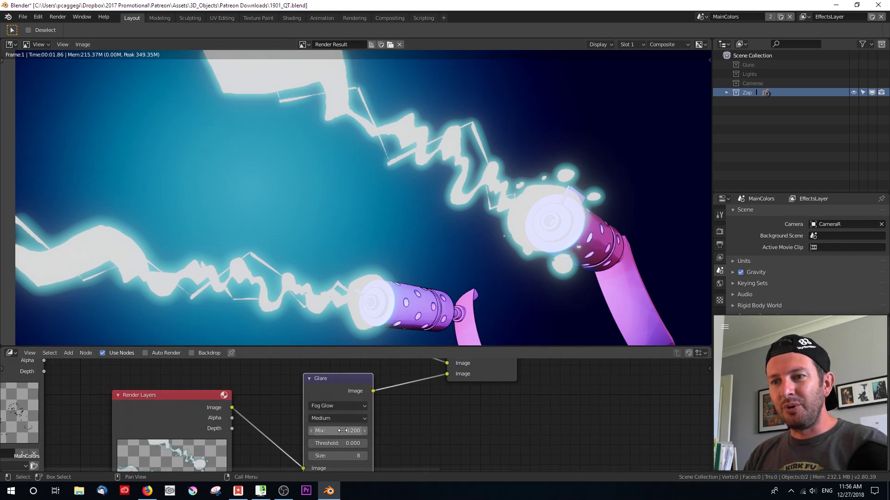
pyautogui.scroll(-4, 342, 431)
pyautogui.moveTo(462, 430); pyautogui.dragTo(399, 455, button='middle')
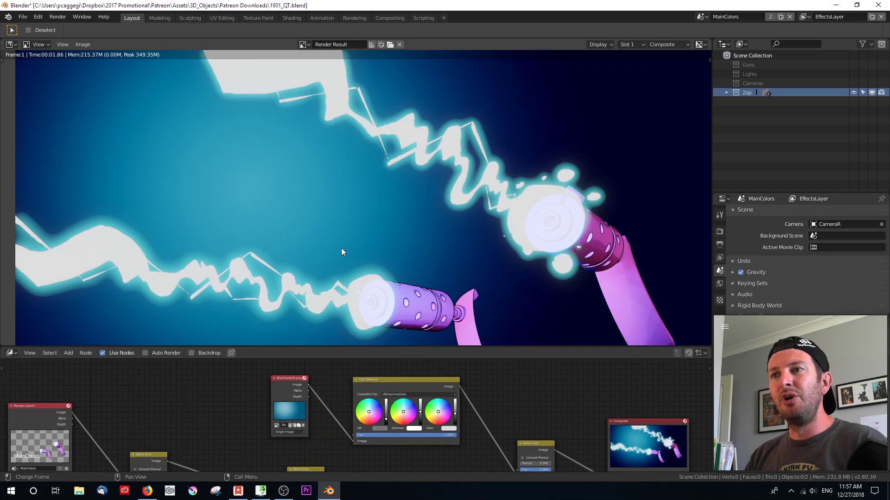
pyautogui.scroll(-3, 341, 248)
pyautogui.scroll(1, 346, 222)
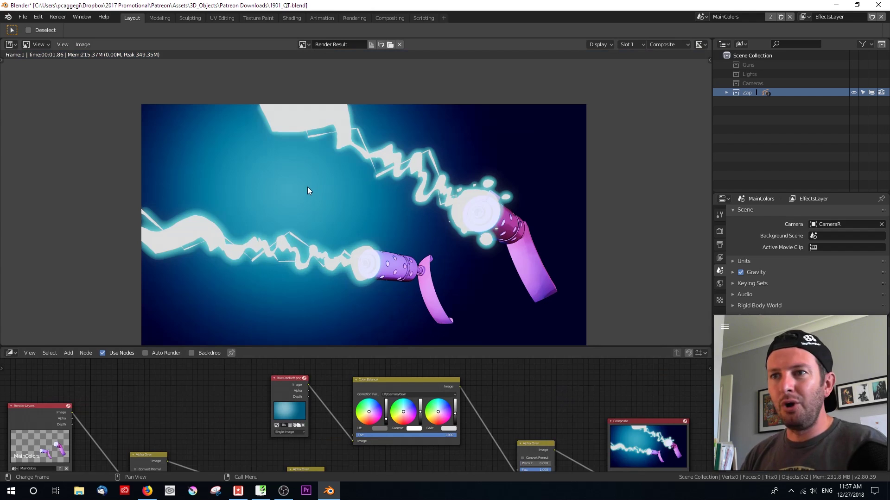
pyautogui.moveTo(307, 190); pyautogui.dragTo(309, 165, button='middle')
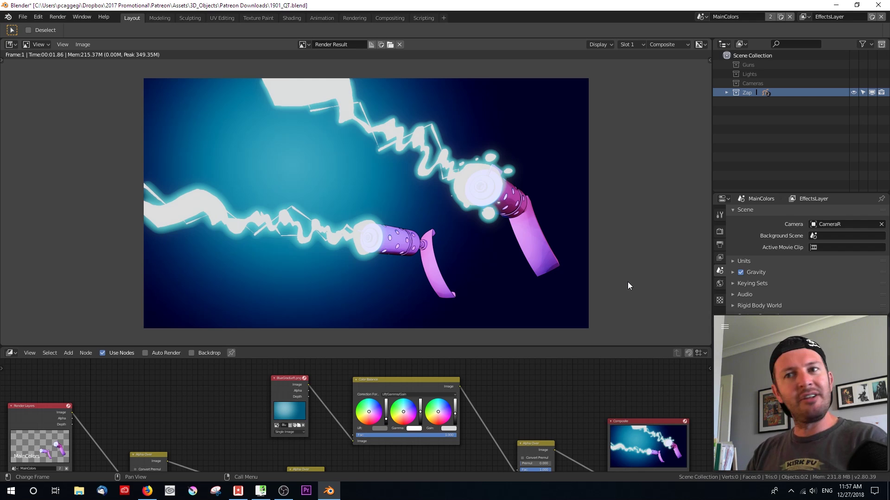
pyautogui.scroll(1, 500, 274)
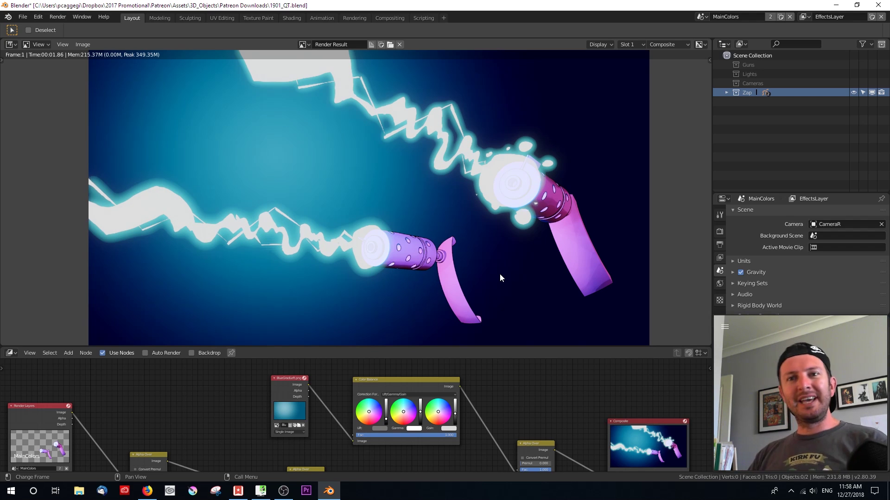